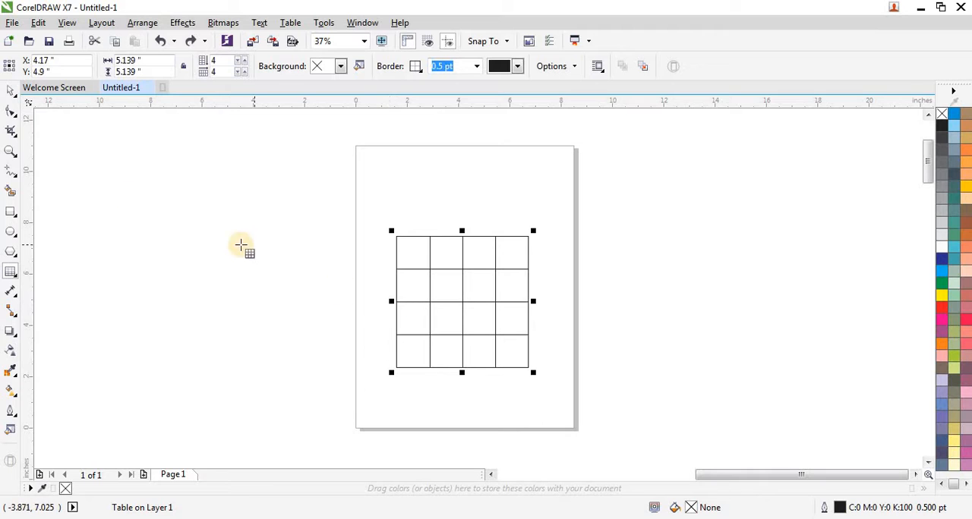
left_click(11, 91)
left_click_drag(389, 302, 555, 314)
right_click(555, 314)
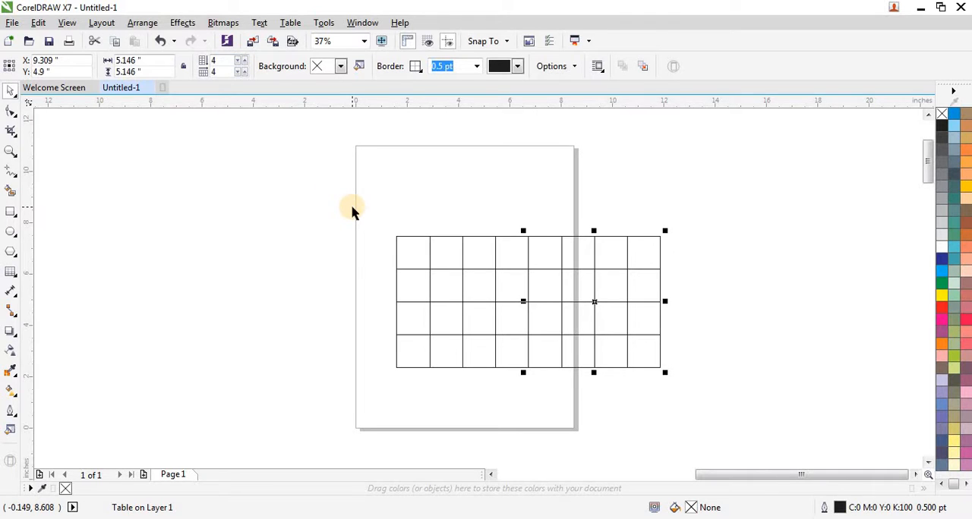
left_click_drag(698, 205, 516, 396)
key("Delete")
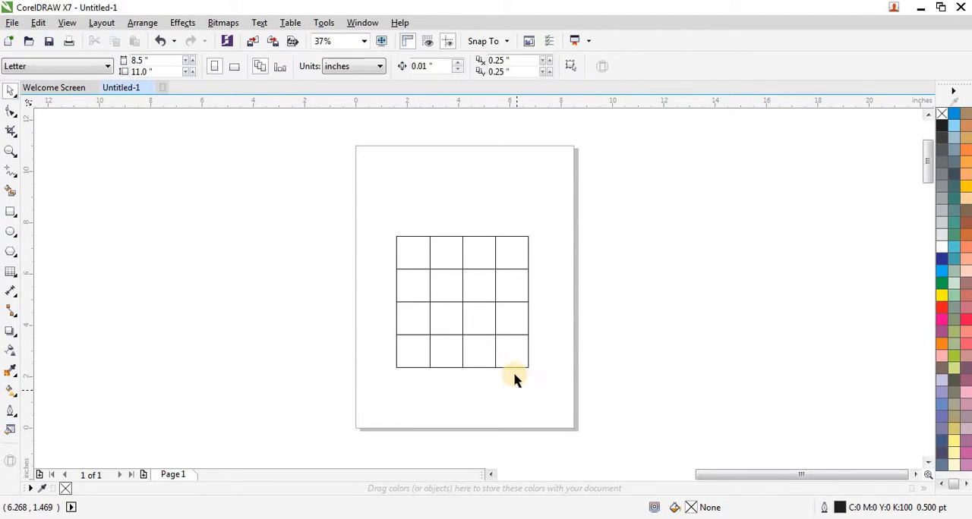
Step: Set the table to 10 columns and scale it down to about 4.3 by 1.7 inches in the upper part of the page
left_click(514, 241)
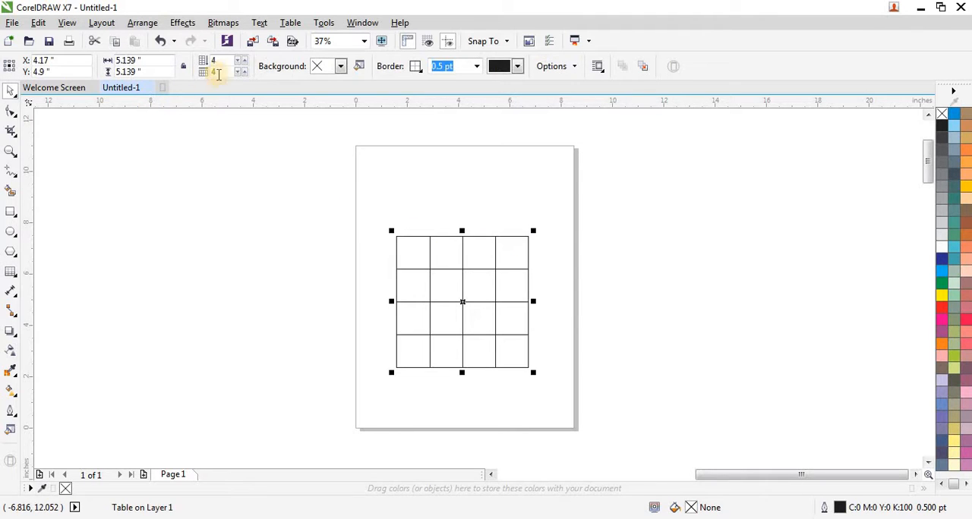
left_click(244, 70)
left_click(244, 70)
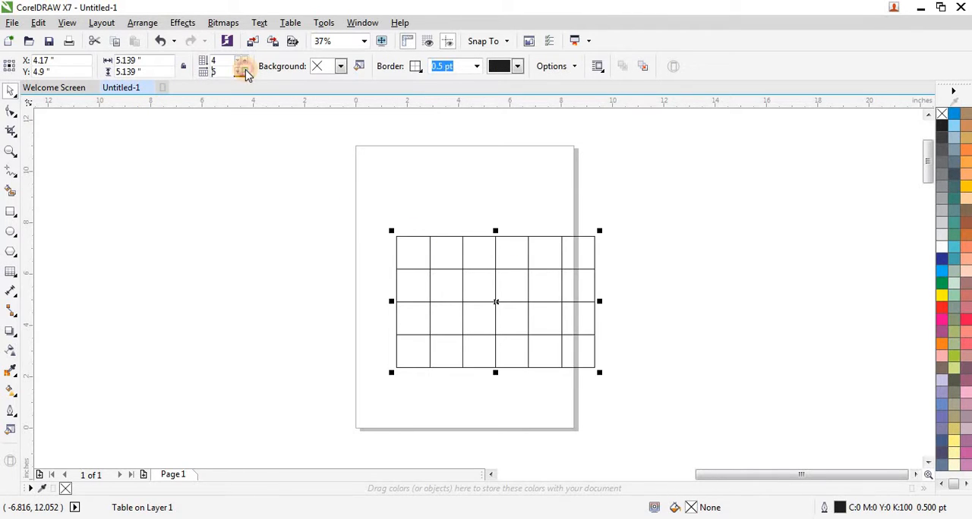
left_click(244, 69)
left_click(244, 70)
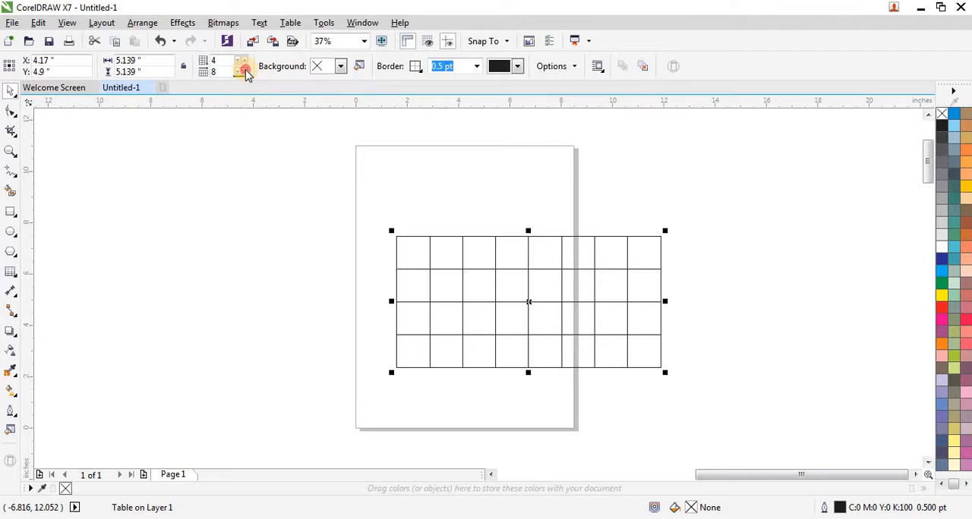
left_click(245, 69)
left_click(245, 69)
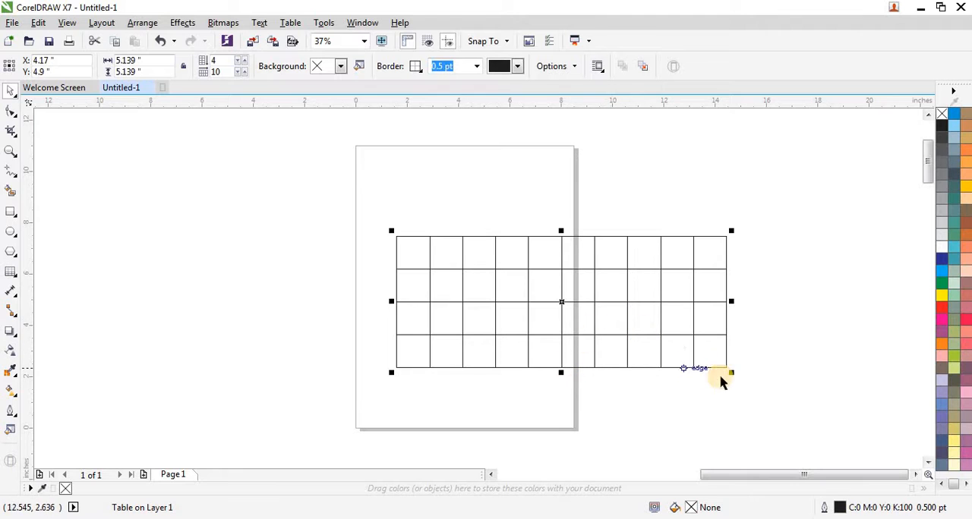
left_click_drag(733, 372, 450, 193)
scroll(484, 177, "up", 2)
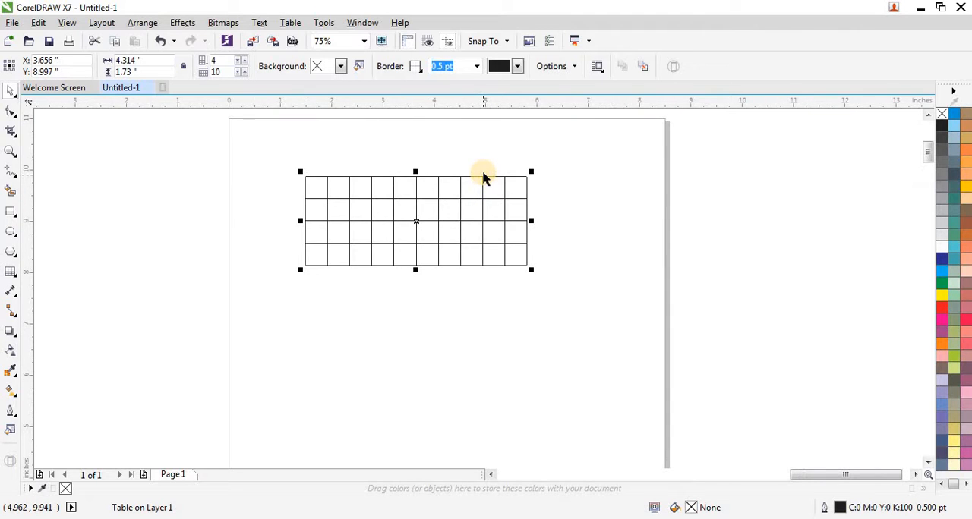
Step: Draw an open S-like zigzag with the Pen tool on the grid nodes, from the upper-left corner to seven columns across on the bottom edge
scroll(484, 177, "up", 3)
scroll(460, 175, "down", 2)
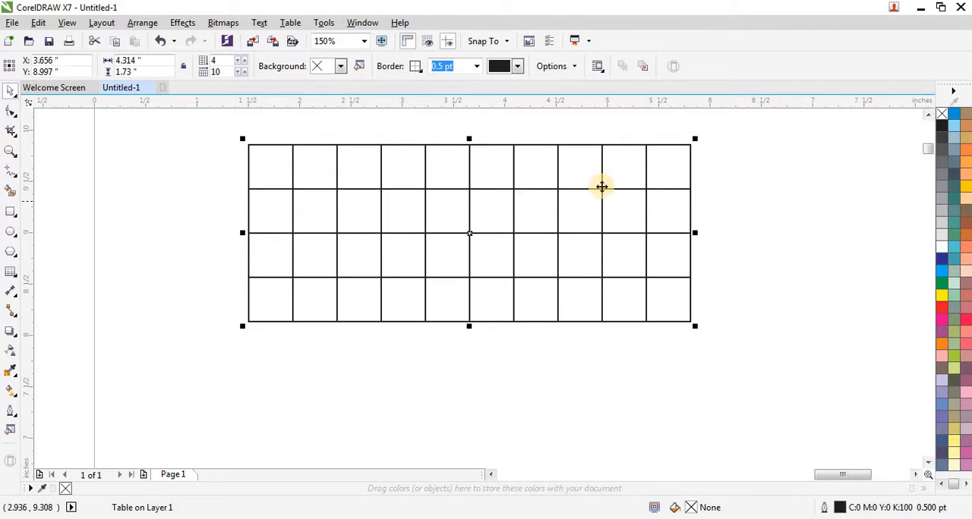
scroll(469, 224, "up", 1)
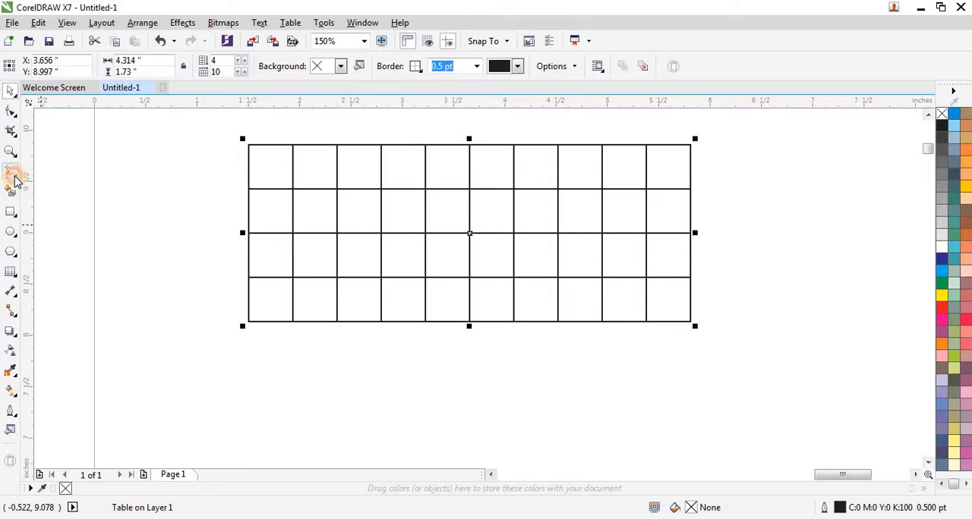
left_click_drag(15, 180, 77, 238)
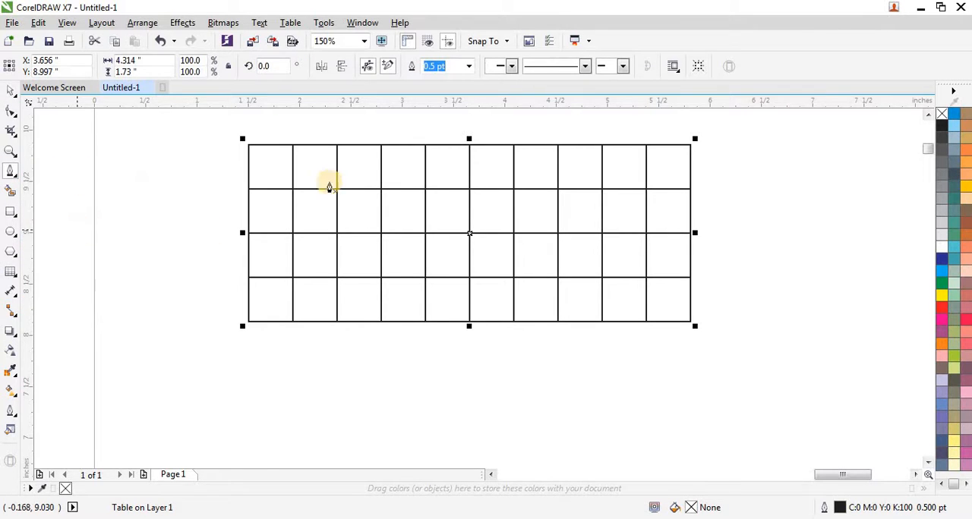
left_click(248, 144)
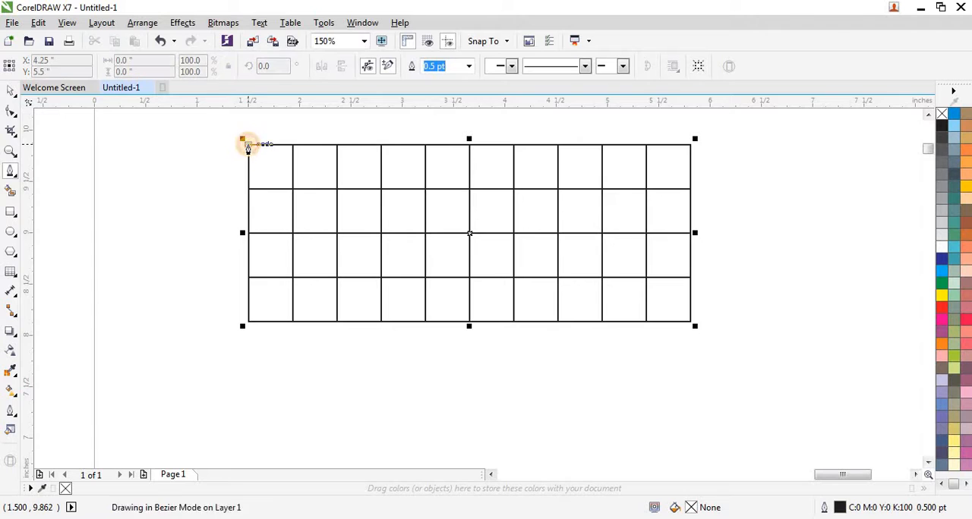
double_click(380, 321)
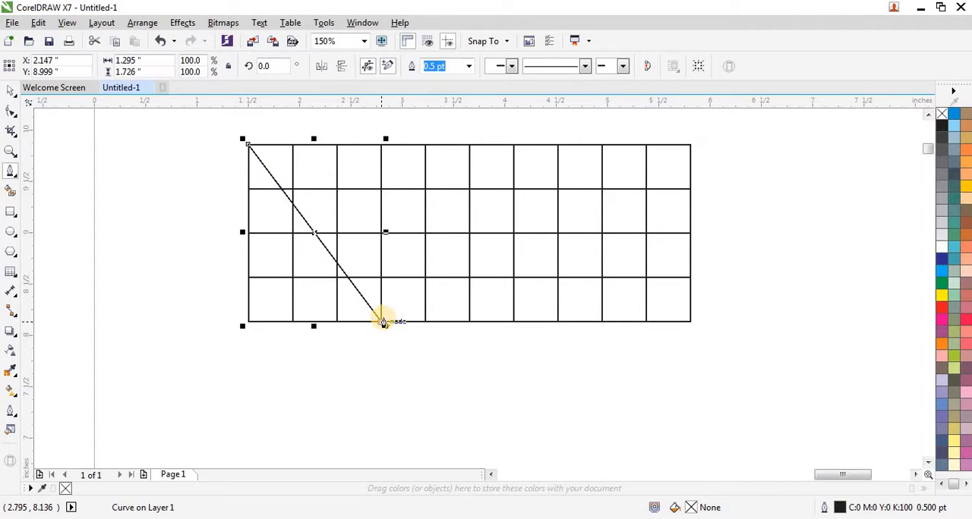
left_click(425, 321)
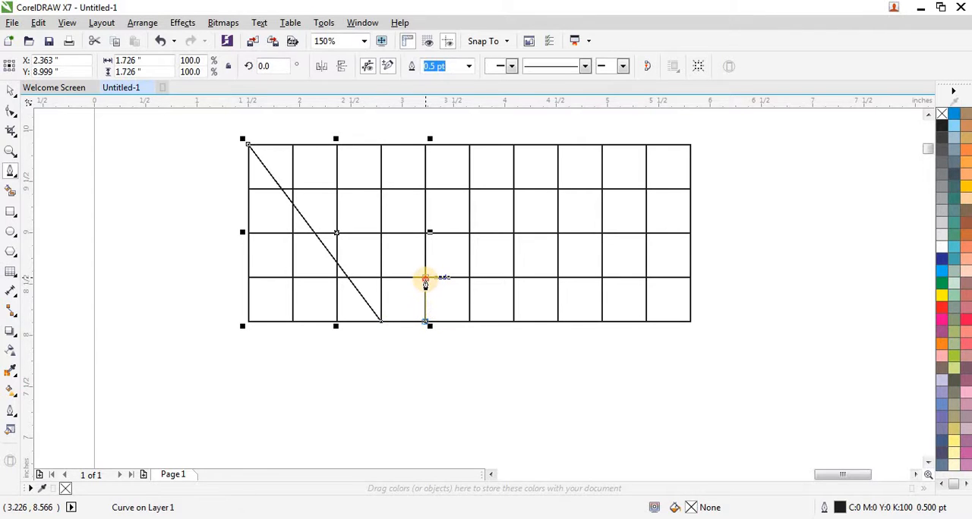
left_click(425, 277)
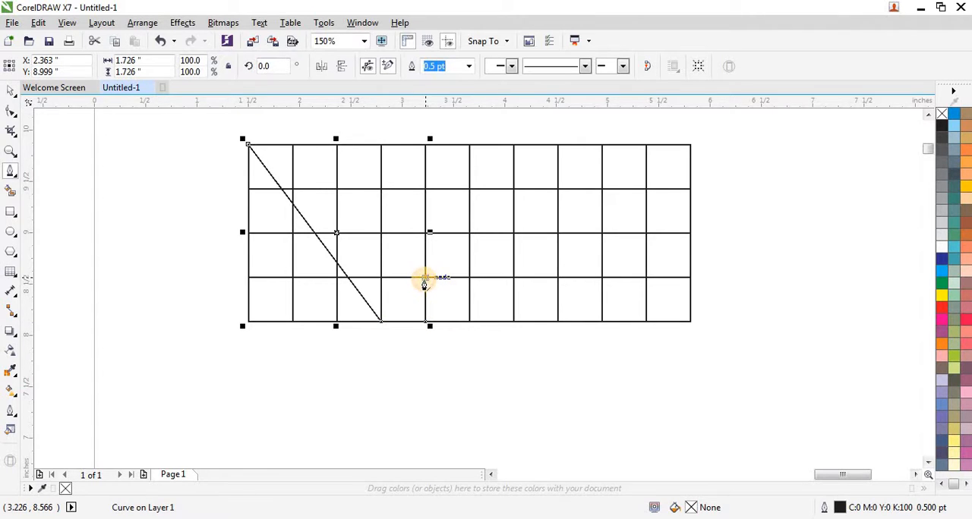
left_click(379, 191)
left_click(380, 145)
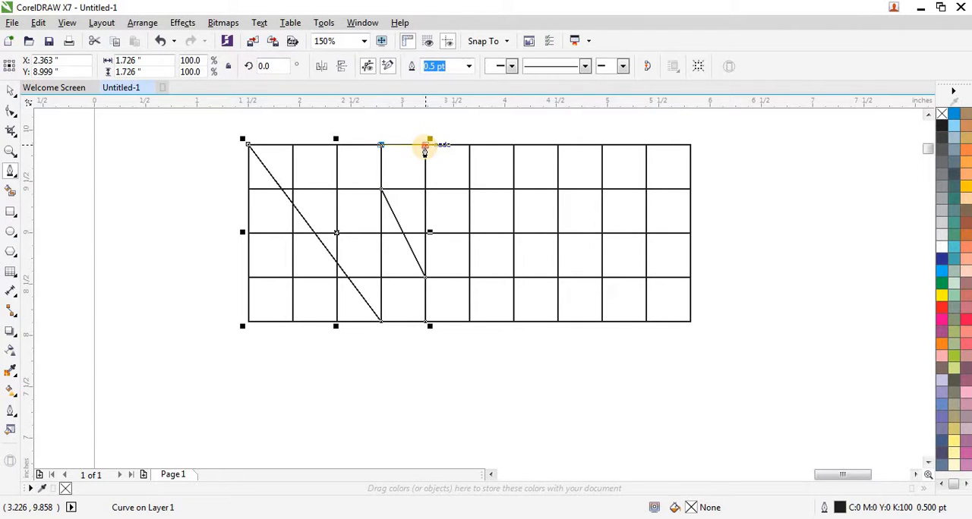
left_click(425, 145)
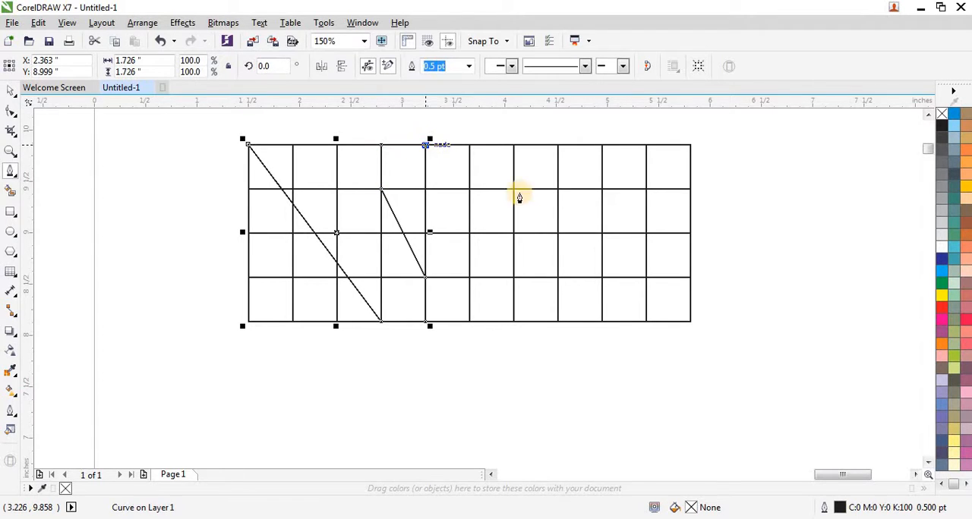
left_click(557, 322)
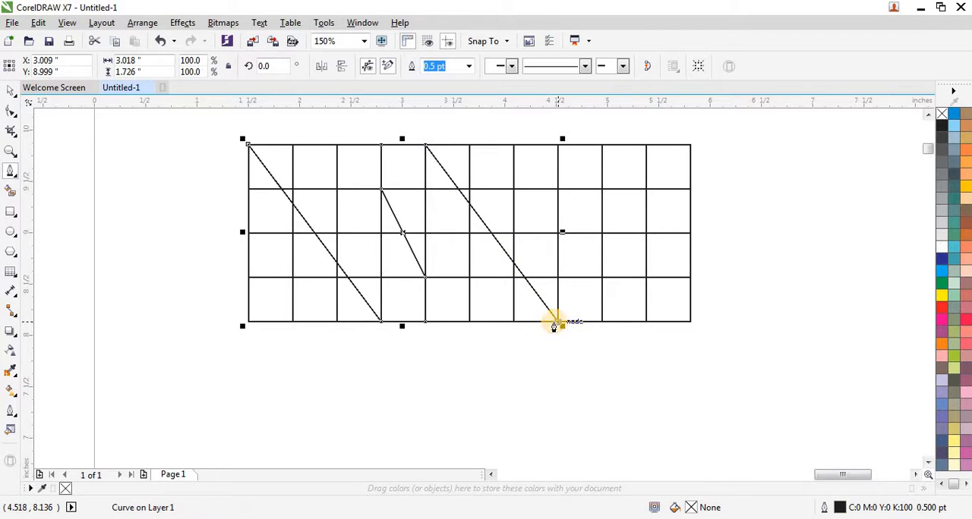
double_click(556, 322)
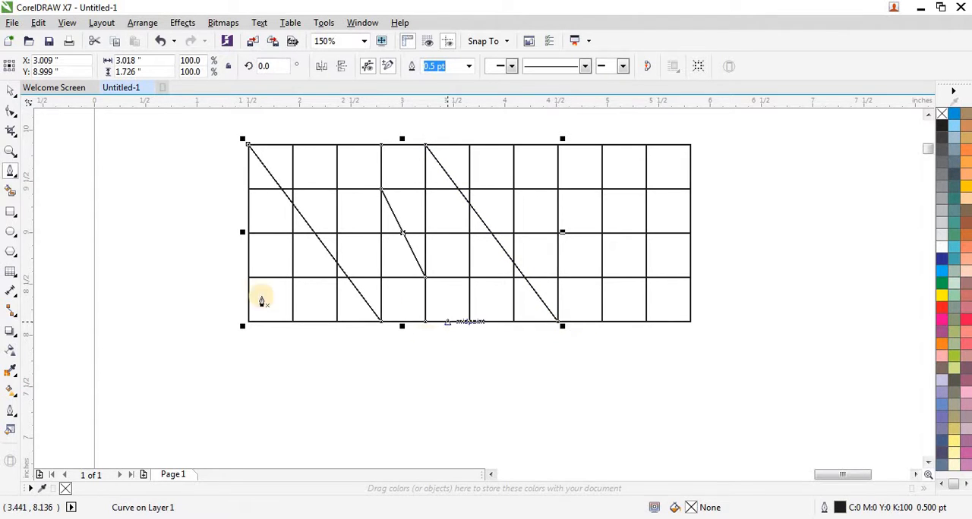
Step: Move the zigzag curve off the table to the empty area below it and set its outline width to 10 pt
left_click(11, 91)
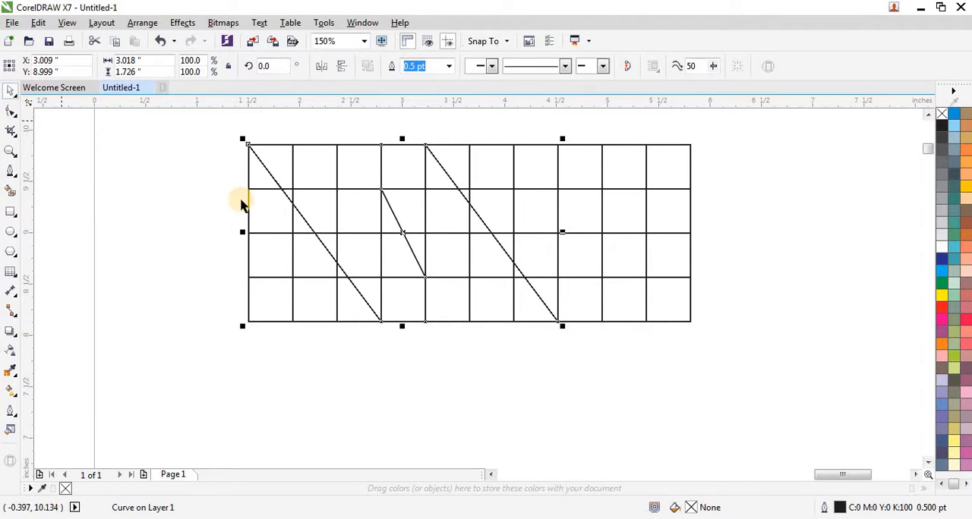
scroll(240, 202, "down", 1)
mouse_move(186, 153)
left_mouse_down()
mouse_move(359, 275)
mouse_move(416, 295)
left_mouse_up()
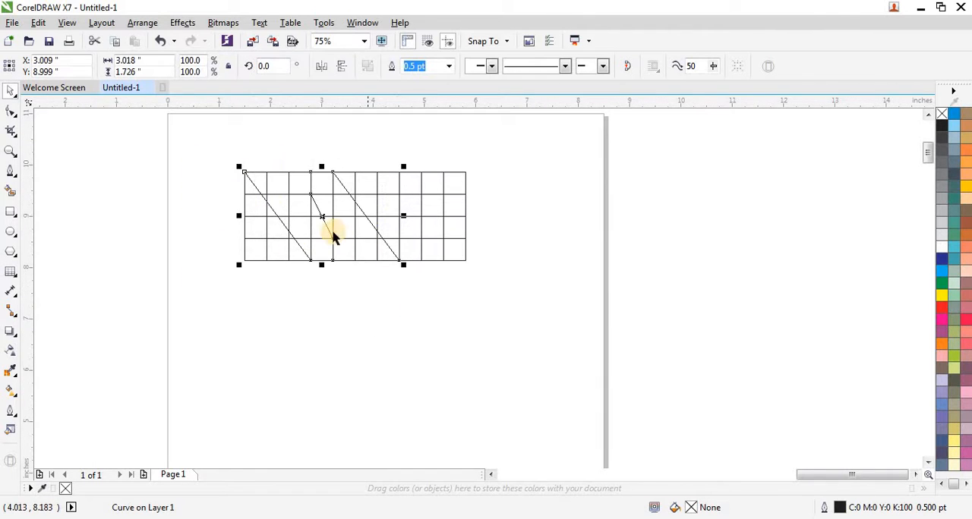
left_click_drag(328, 238, 361, 358)
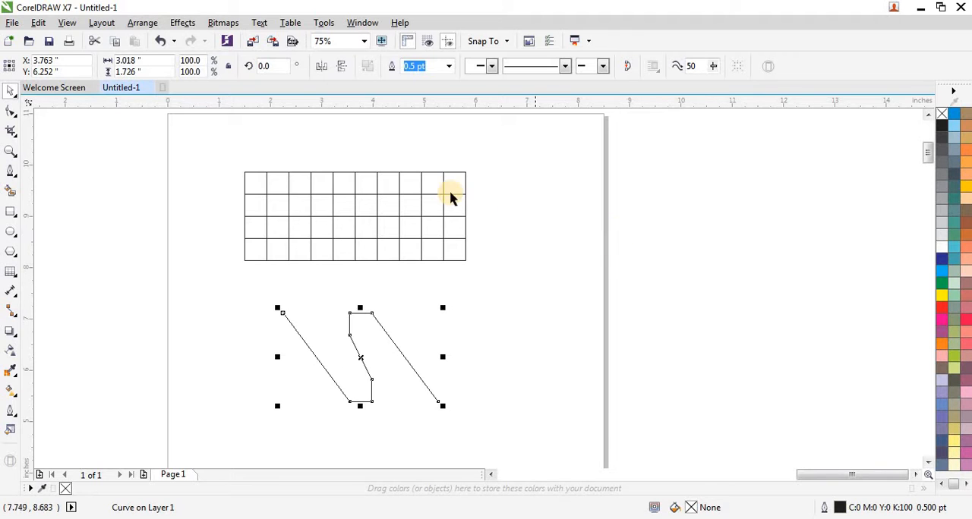
left_click(449, 68)
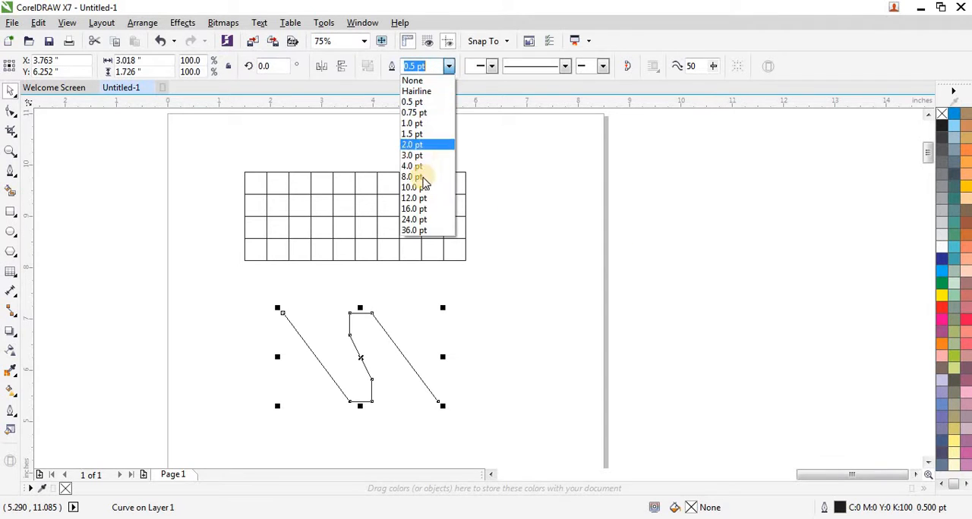
left_click(425, 186)
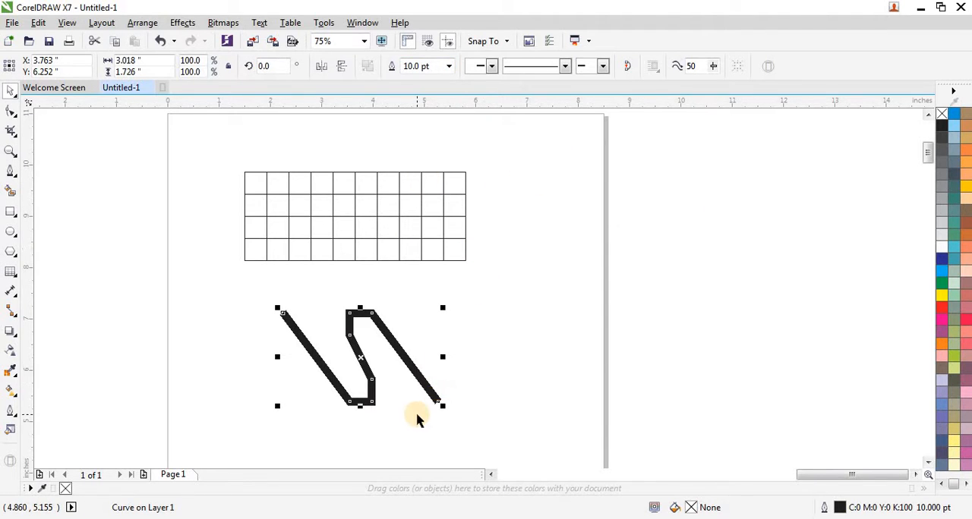
Step: Scale the thick zigzag curve to about 80.5% around its centre and convert its outline to an object
scroll(416, 419, "up", 2)
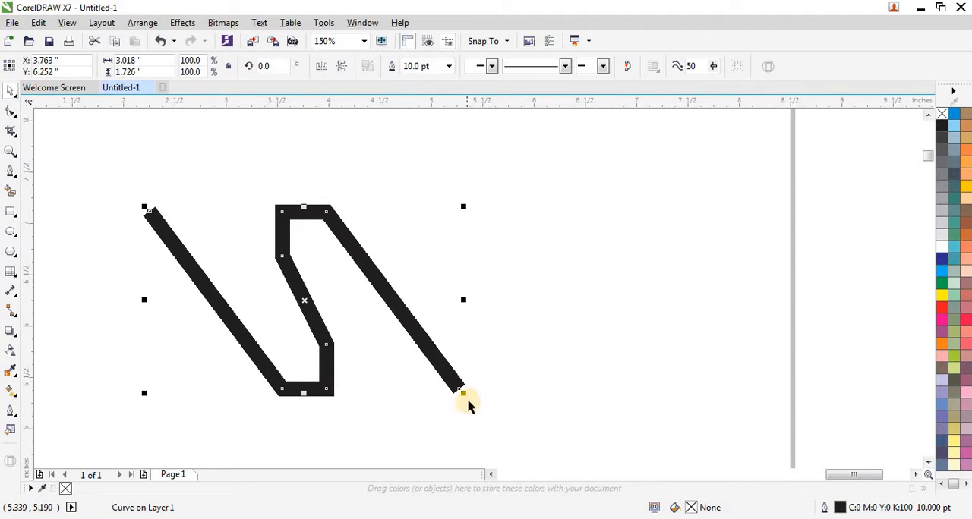
left_click_drag(463, 395, 433, 384)
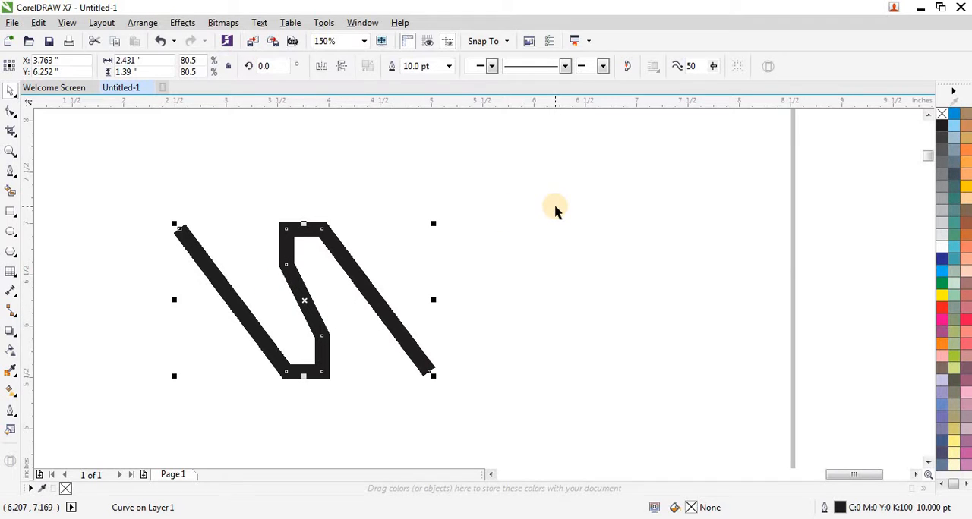
key("ctrl+shift+q")
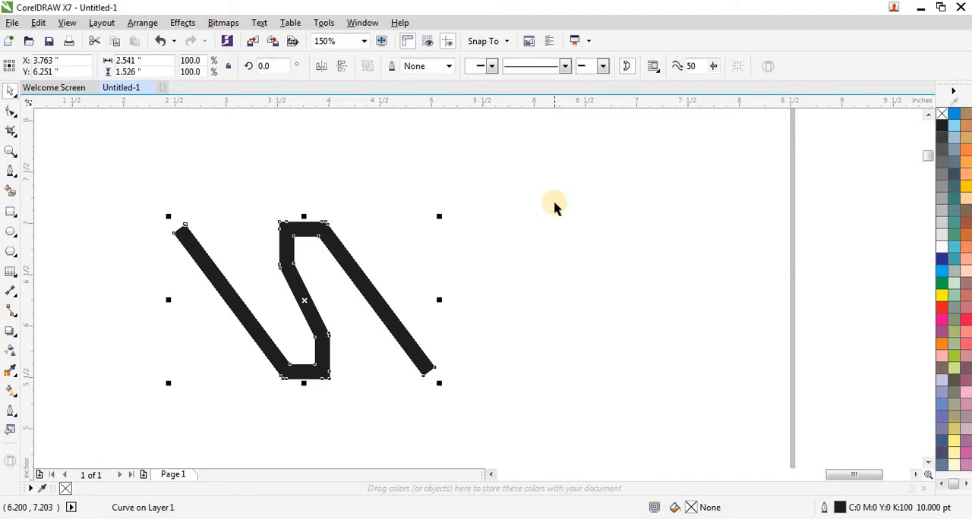
left_click(370, 227)
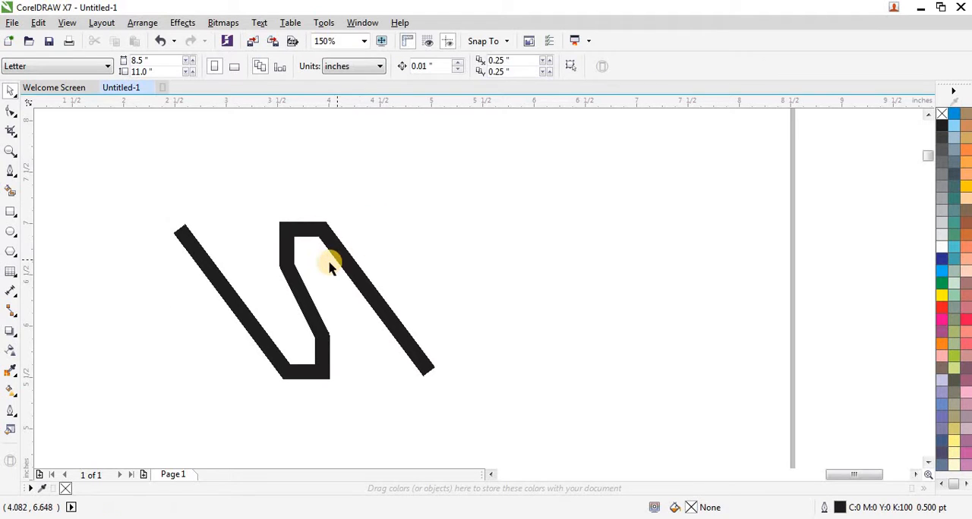
Step: Remove the fill from the converted zigzag shape and give it a thin black outline
scroll(321, 350, "up", 2)
scroll(347, 321, "down", 2)
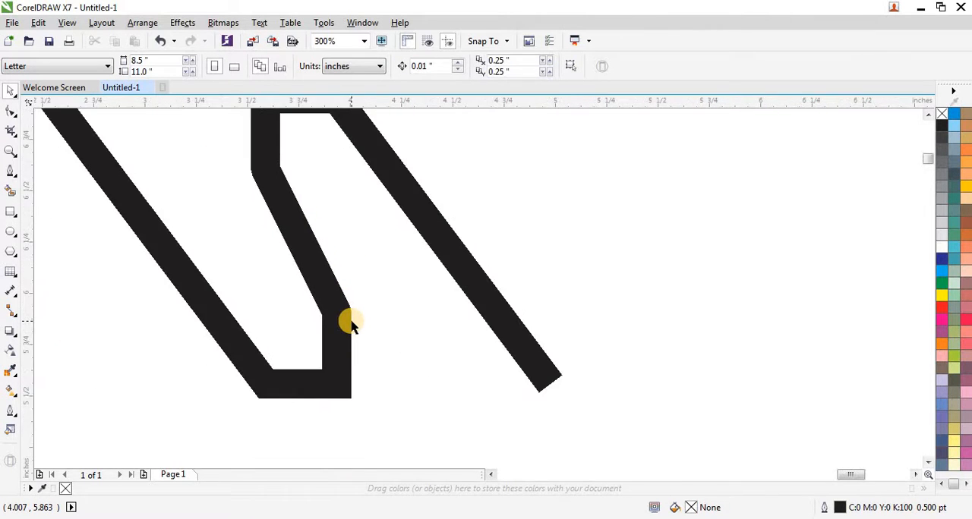
left_click_drag(137, 165, 529, 393)
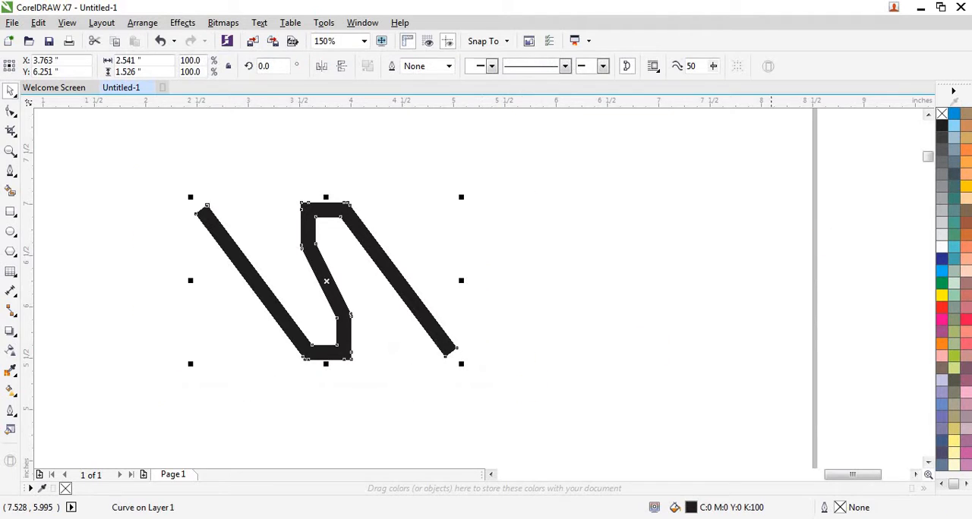
left_click(941, 114)
right_click(942, 126)
left_click(647, 200)
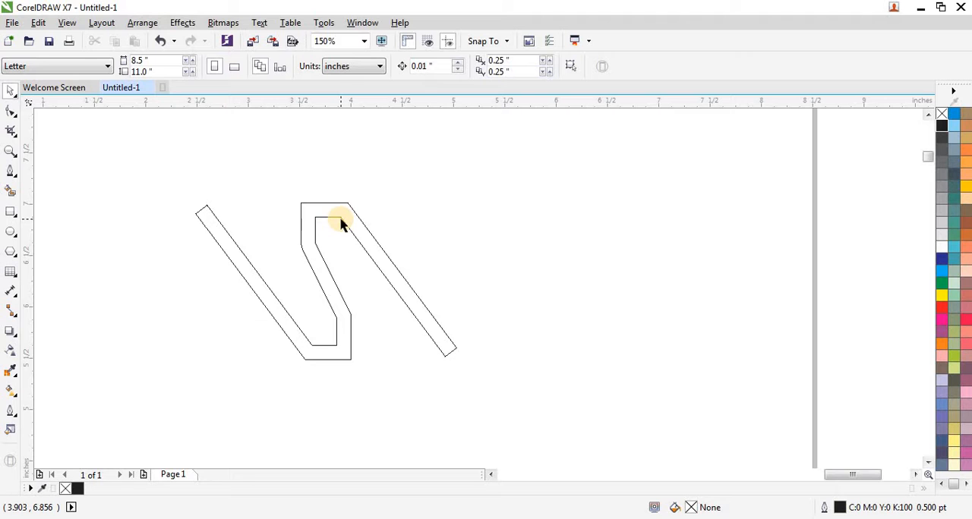
Step: Make a horizontally mirrored copy of the zigzag outline and move it sideways so the two shapes interlace symmetrically
scroll(307, 267, "up", 1)
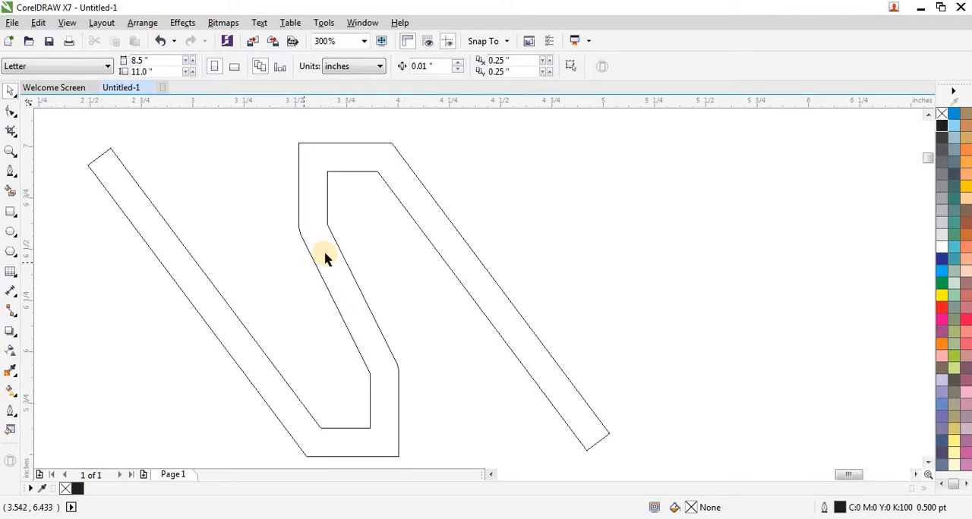
scroll(324, 258, "down", 1)
left_click_drag(149, 175, 521, 416)
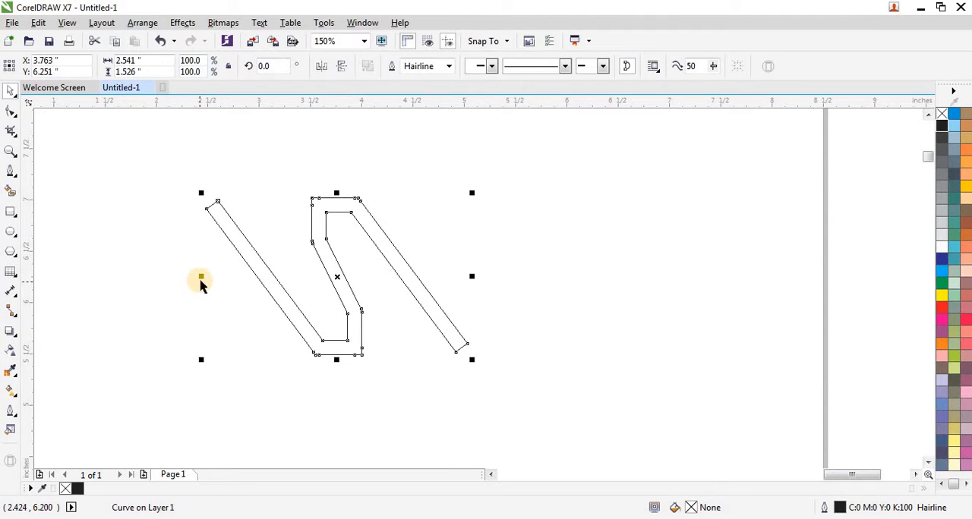
left_click_drag(201, 278, 509, 310)
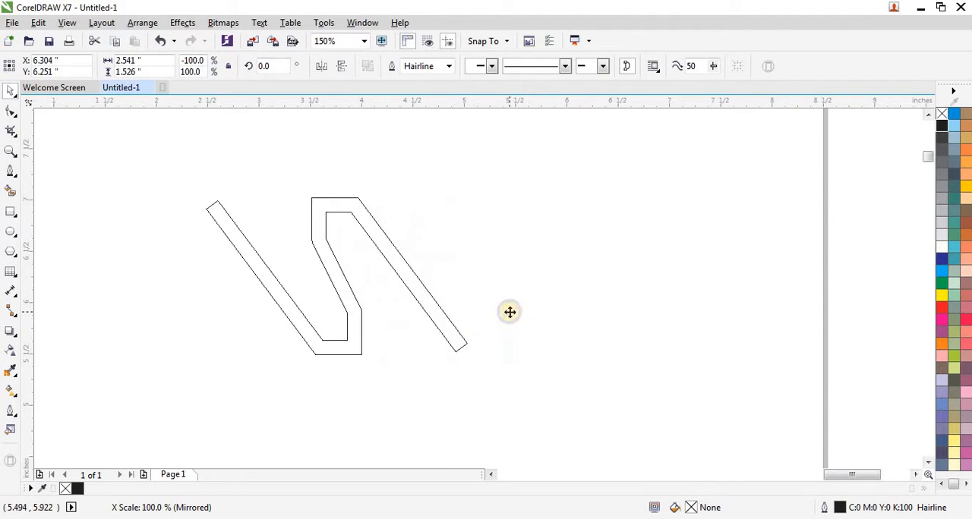
left_click_drag(597, 280, 405, 283)
left_click(221, 274)
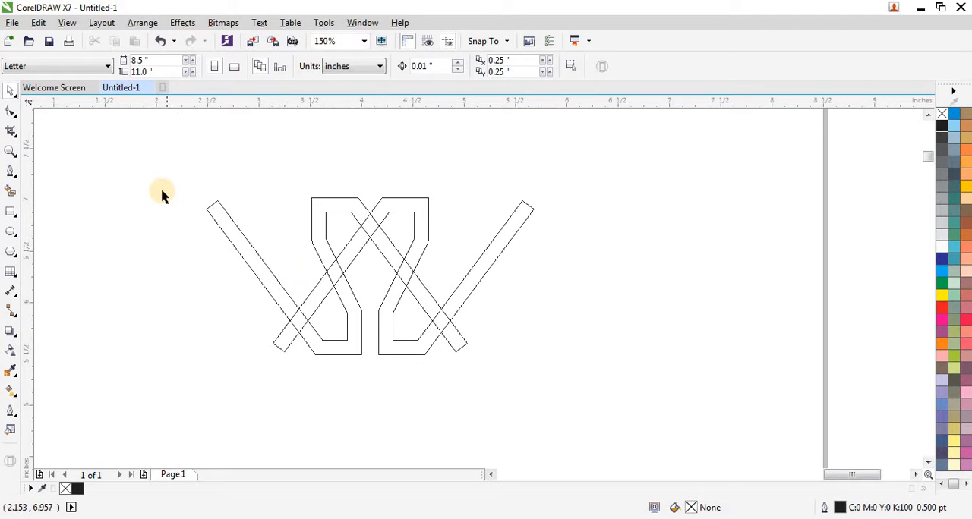
Step: Select both zigzag outlines and use Virtual Segment Delete at the top-centre crossing so the right-rising strand passes over
left_click_drag(163, 179, 573, 387)
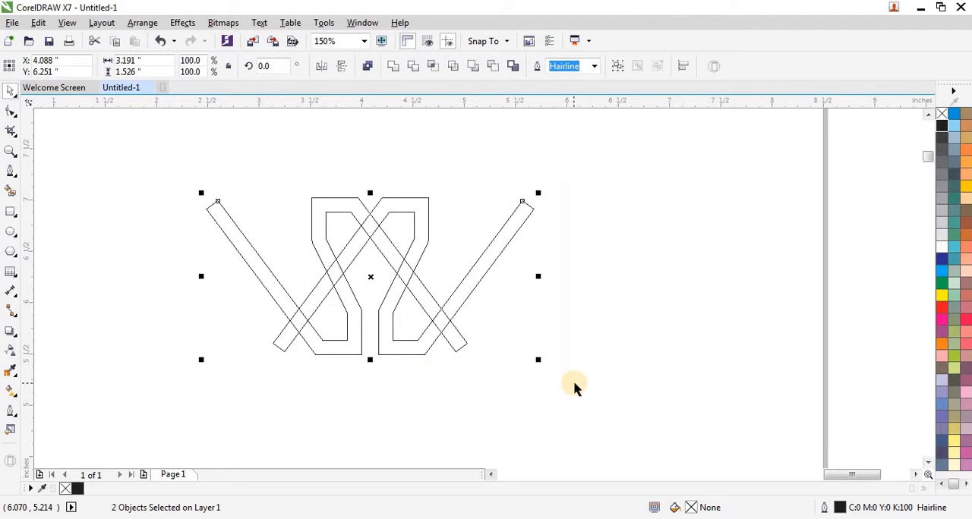
key("shift+F2")
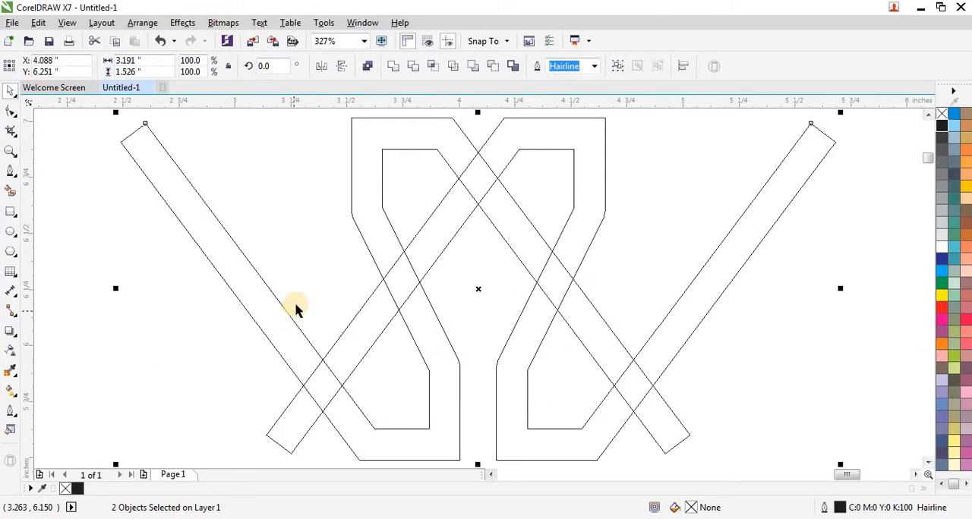
scroll(296, 309, "down", 2)
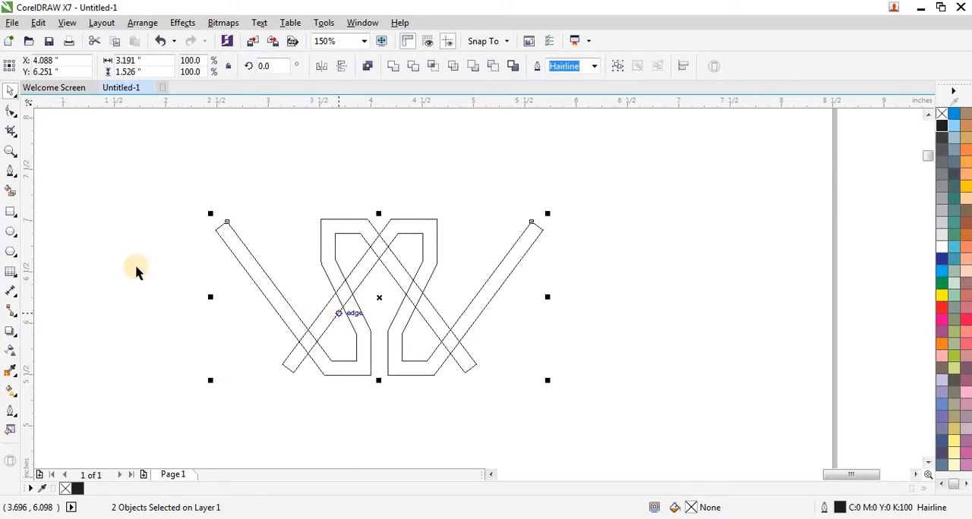
left_click(13, 139)
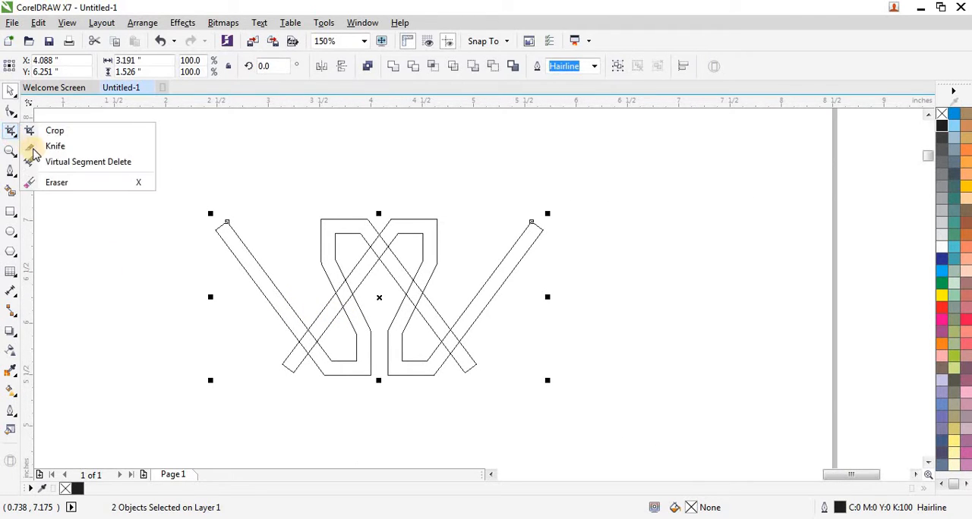
left_click(56, 161)
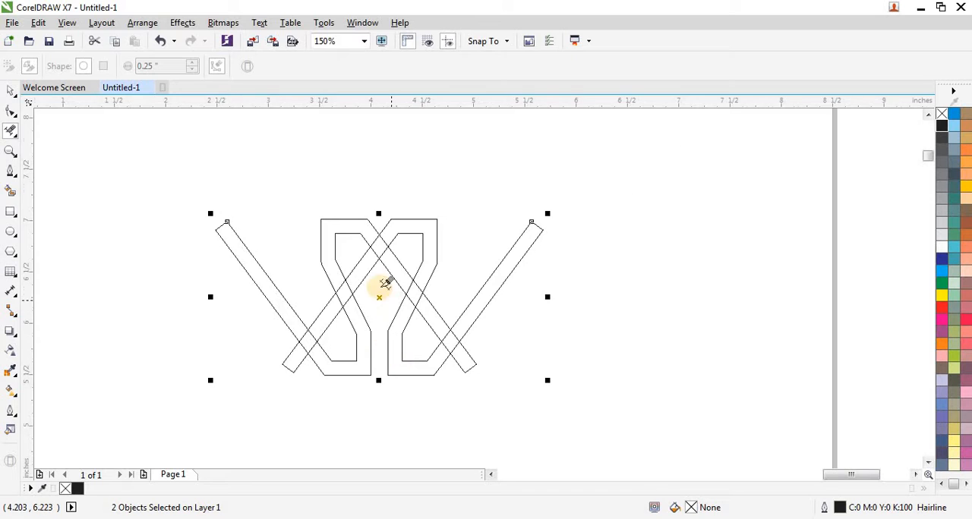
scroll(369, 189, "up", 2)
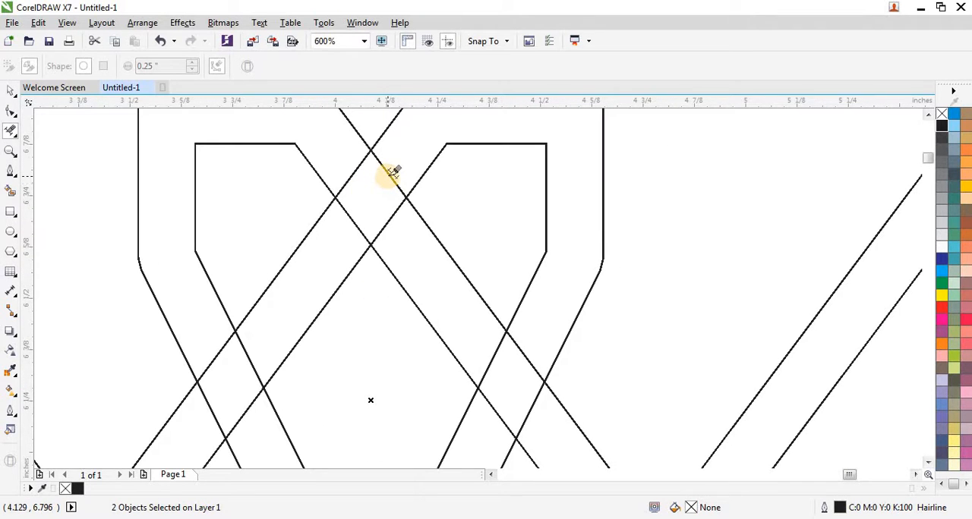
left_click(392, 166)
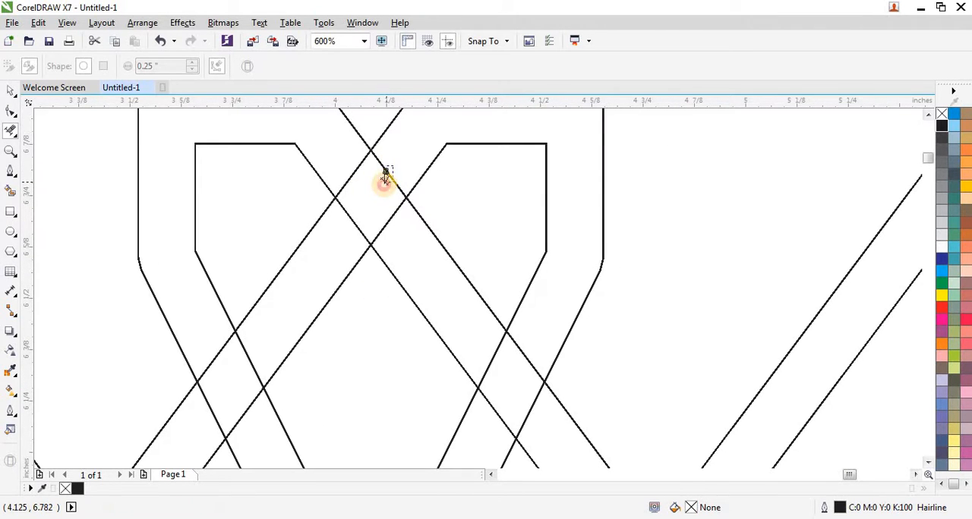
left_click(356, 215)
scroll(390, 226, "down", 1)
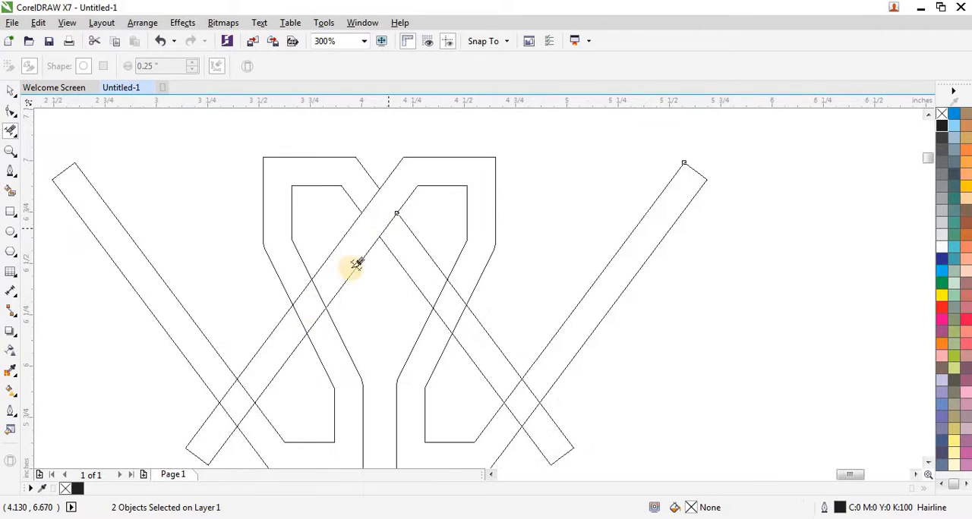
Step: Delete the overlapped segments at the middle-left and lower-left crossings so the strands alternate over and under
scroll(319, 313, "up", 1)
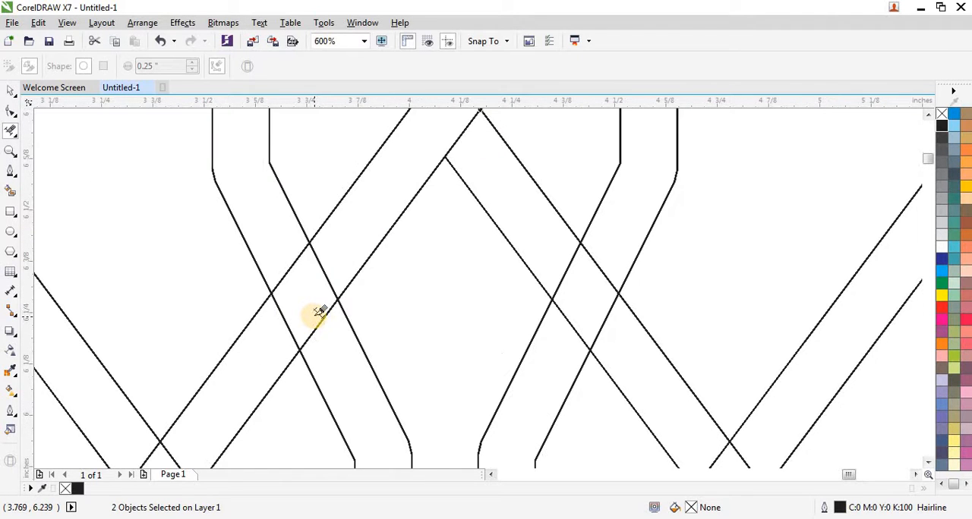
left_click(292, 264)
scroll(304, 275, "down", 1)
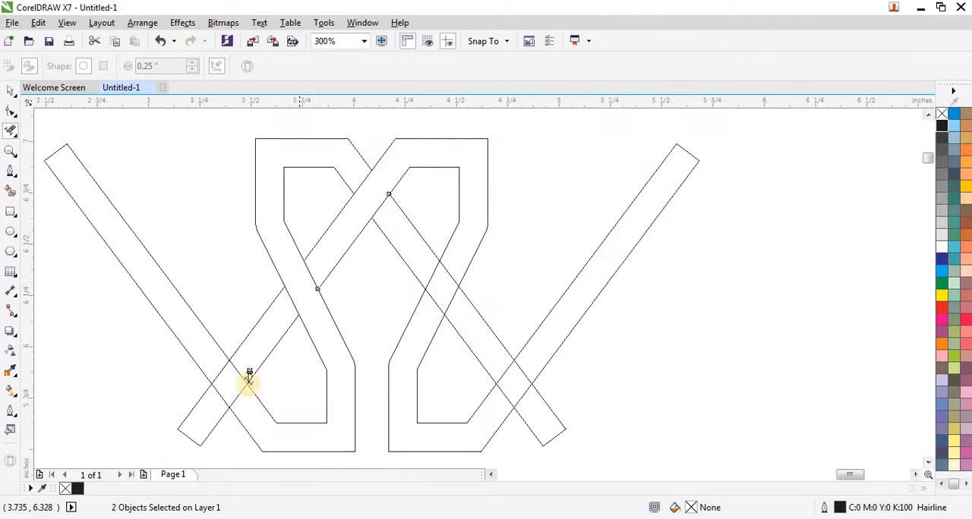
scroll(192, 406, "up", 1)
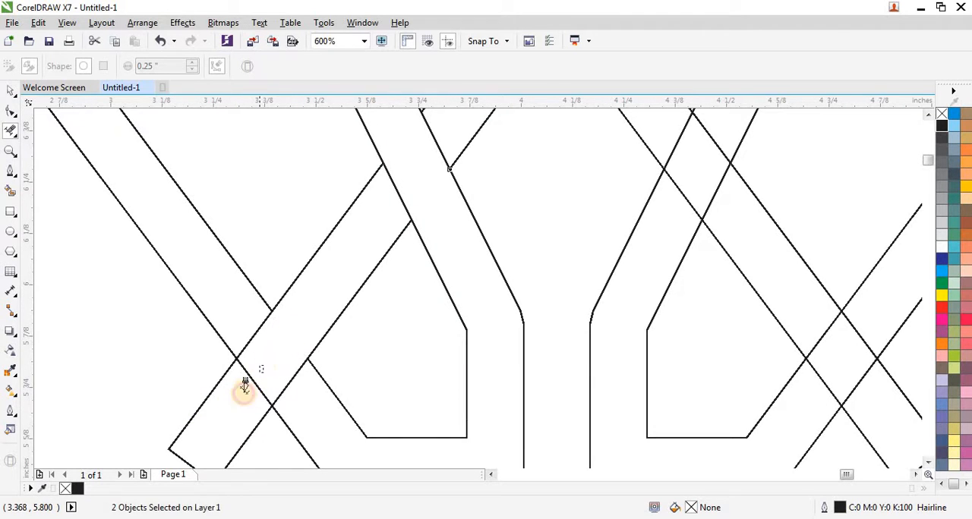
scroll(209, 398, "down", 1)
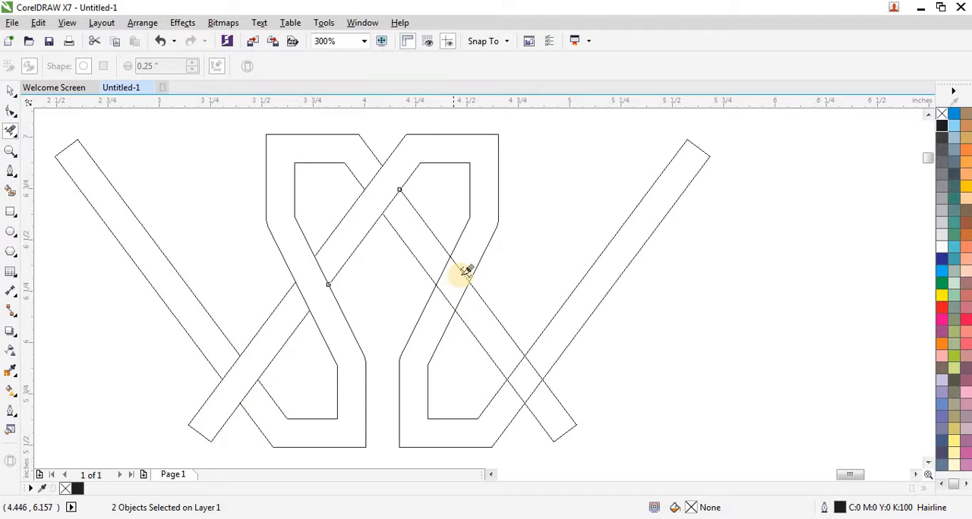
Step: Delete the overlapped segments at the middle-right and lower-right crossings to continue the alternating weave
scroll(470, 266, "up", 1)
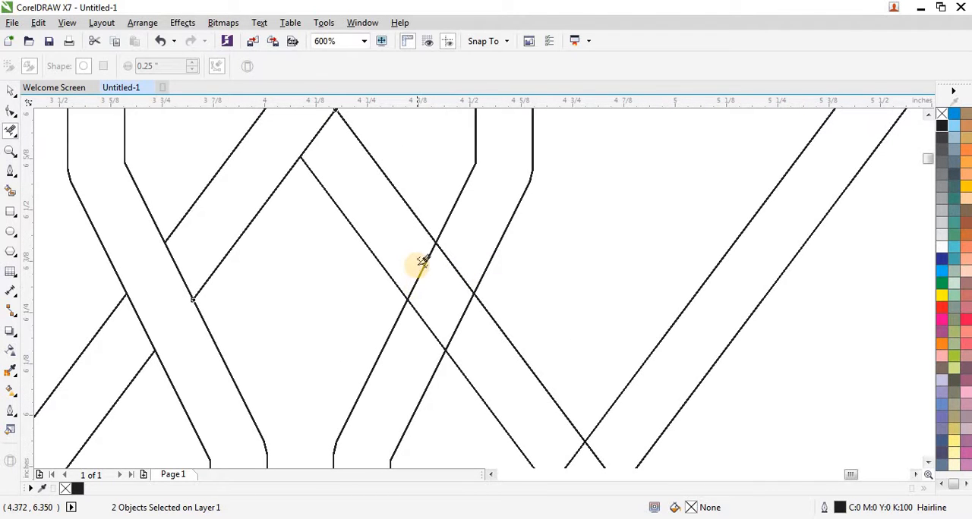
left_click(429, 276)
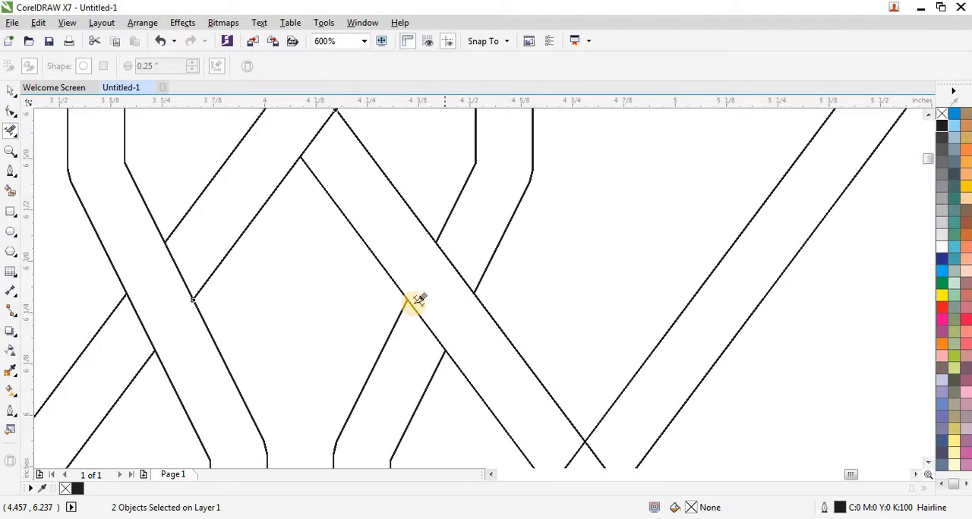
scroll(393, 293, "down", 2)
scroll(457, 351, "up", 1)
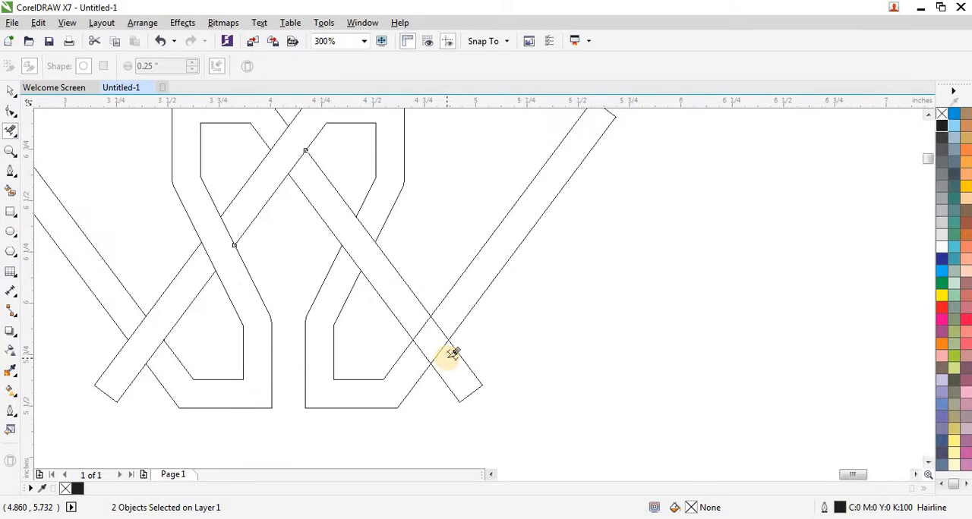
scroll(452, 354, "up", 1)
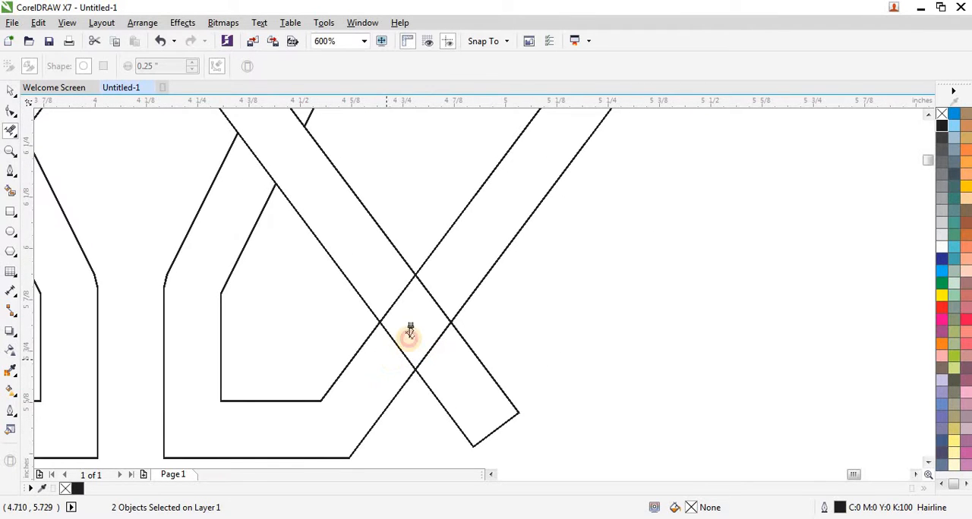
left_click(438, 291)
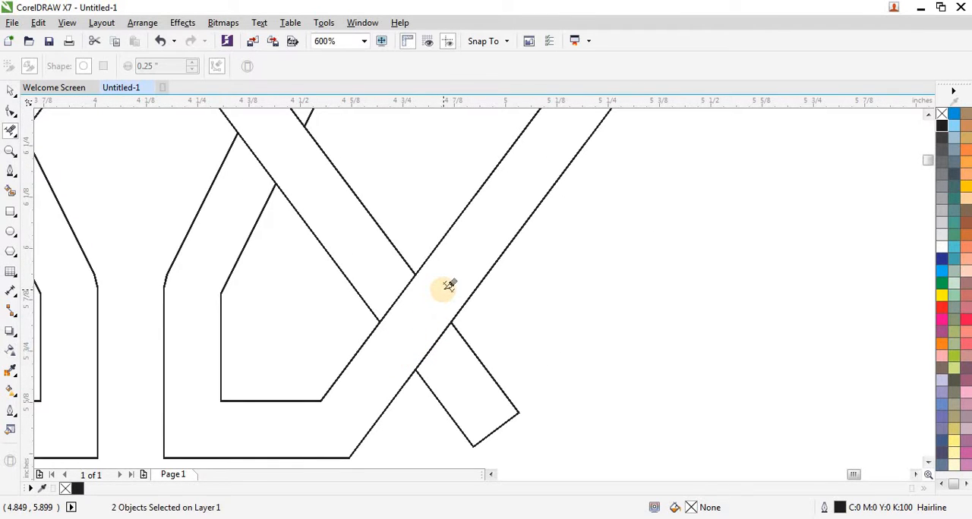
scroll(492, 332, "down", 2)
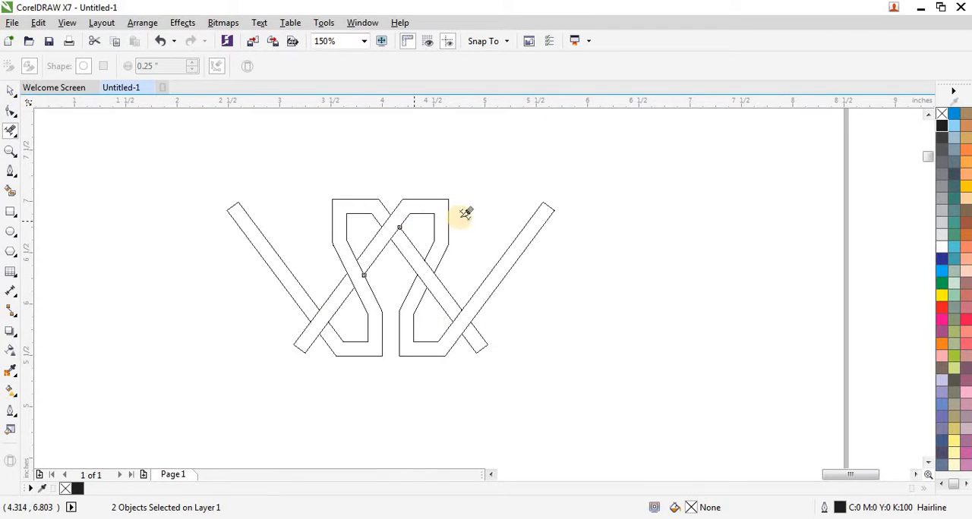
left_click_drag(564, 180, 488, 373)
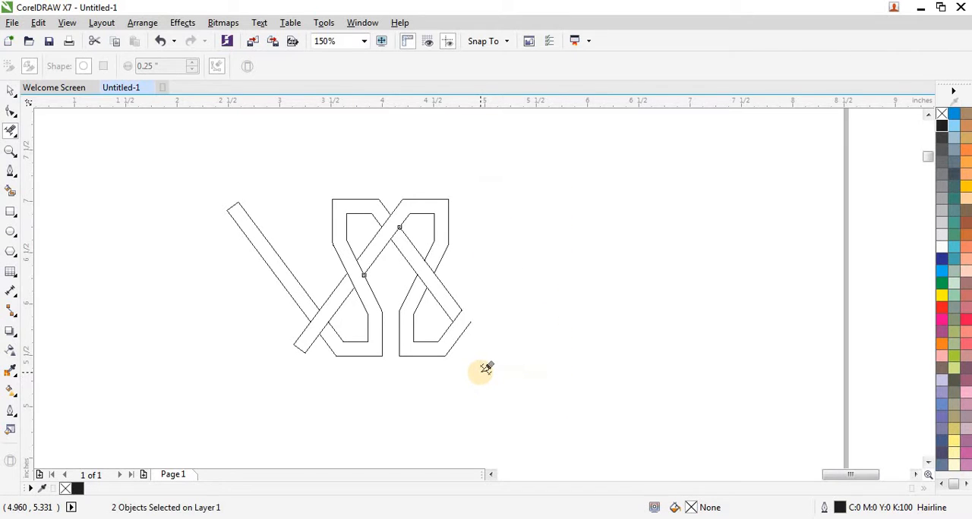
scroll(486, 369, "up", 1)
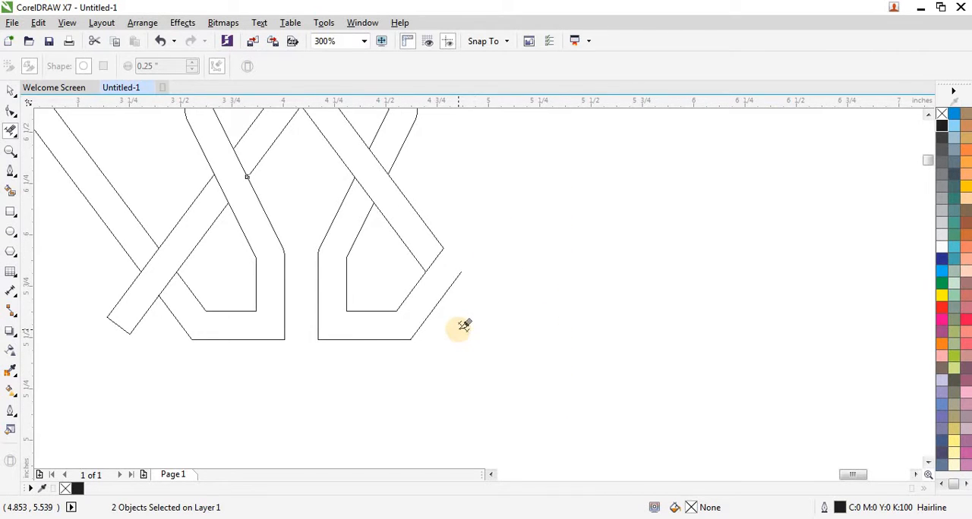
key("ctrl+z")
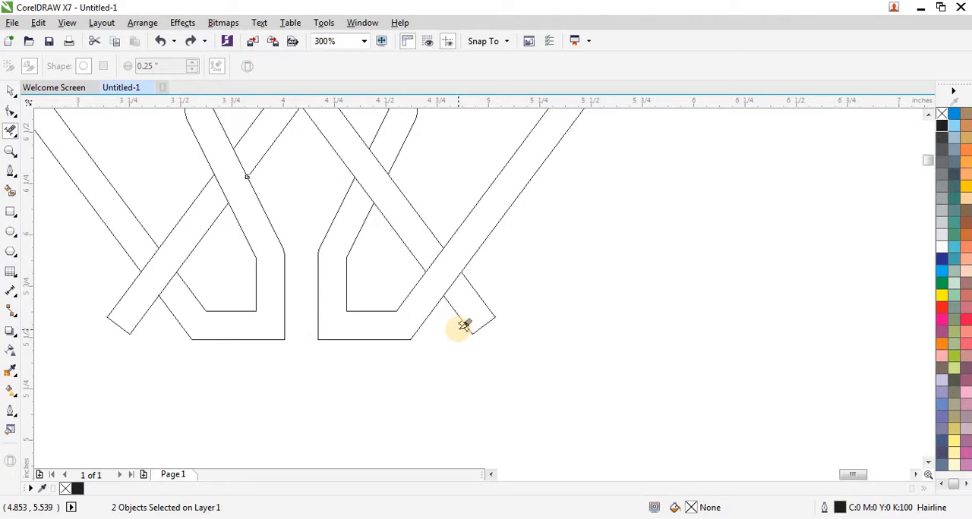
Step: Delete the long outer arm and the short end stub beyond the lower-right crossing, leaving the strands open there
left_click(460, 279)
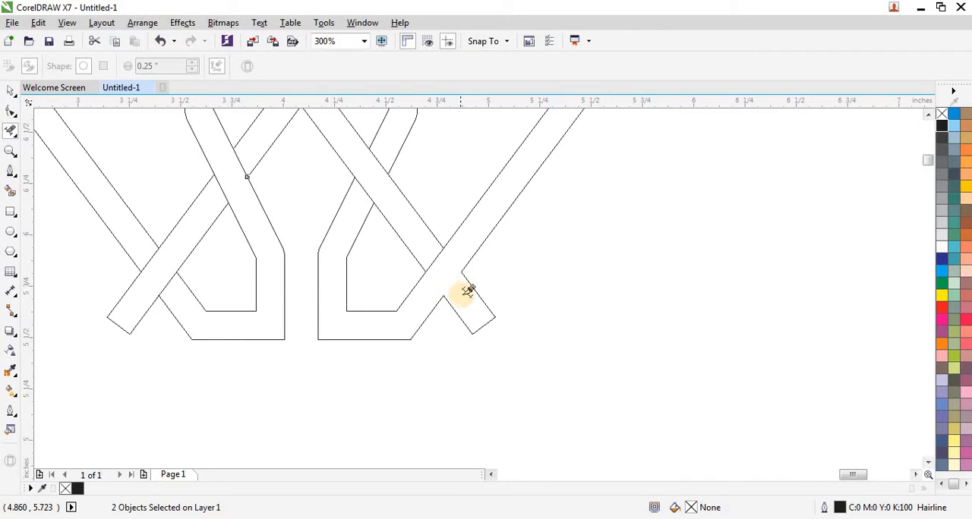
left_click(506, 242)
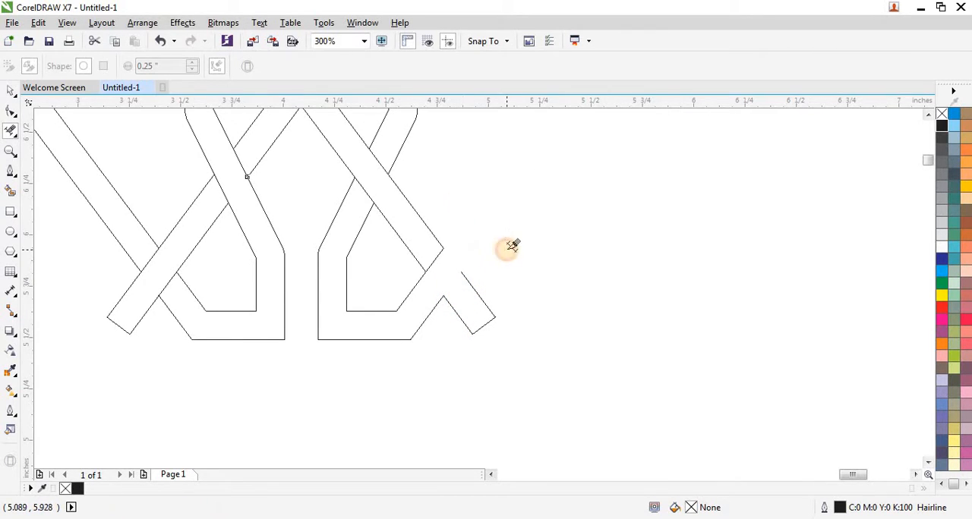
left_click_drag(504, 260, 476, 357)
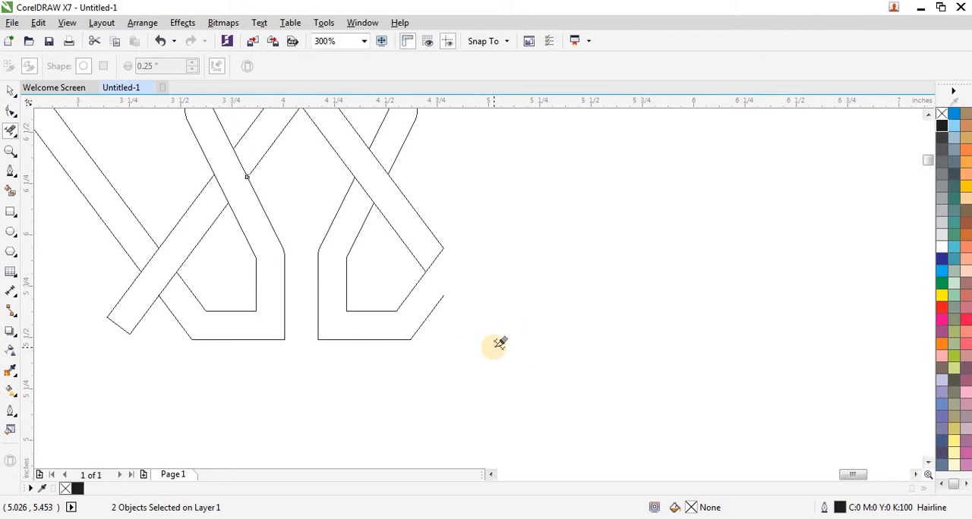
scroll(486, 345, "down", 2)
scroll(296, 315, "up", 2)
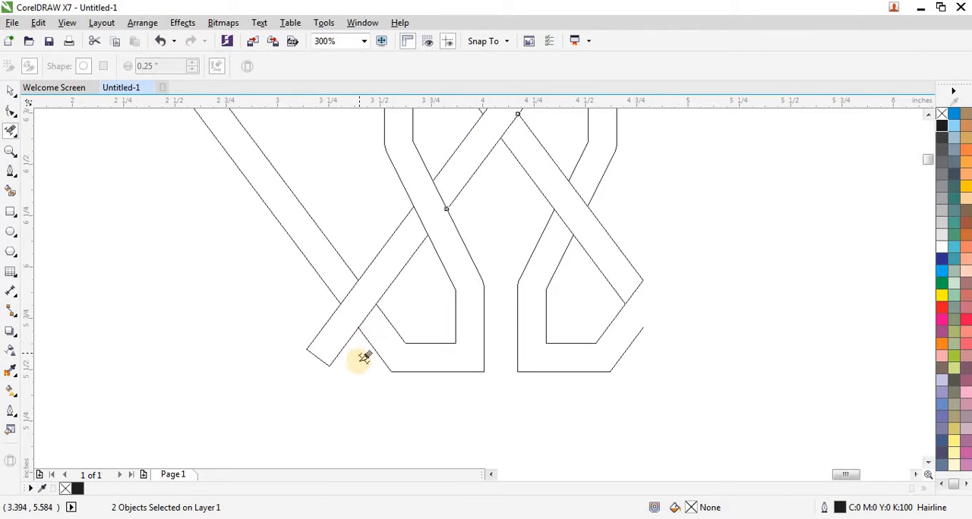
Step: Delete the short end stub and the long outer arm beyond the lower-left crossing
left_click_drag(359, 362, 331, 305)
key("ctrl+z")
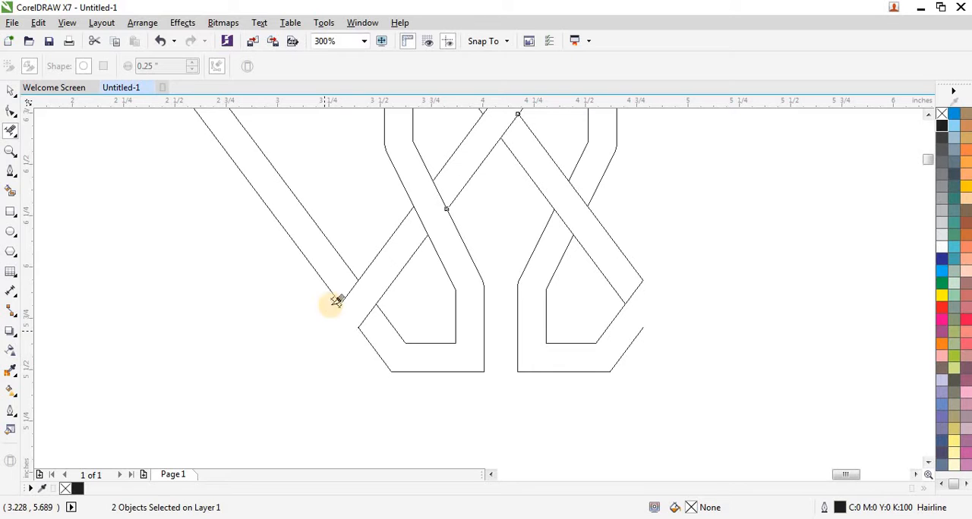
left_click_drag(346, 238, 327, 323)
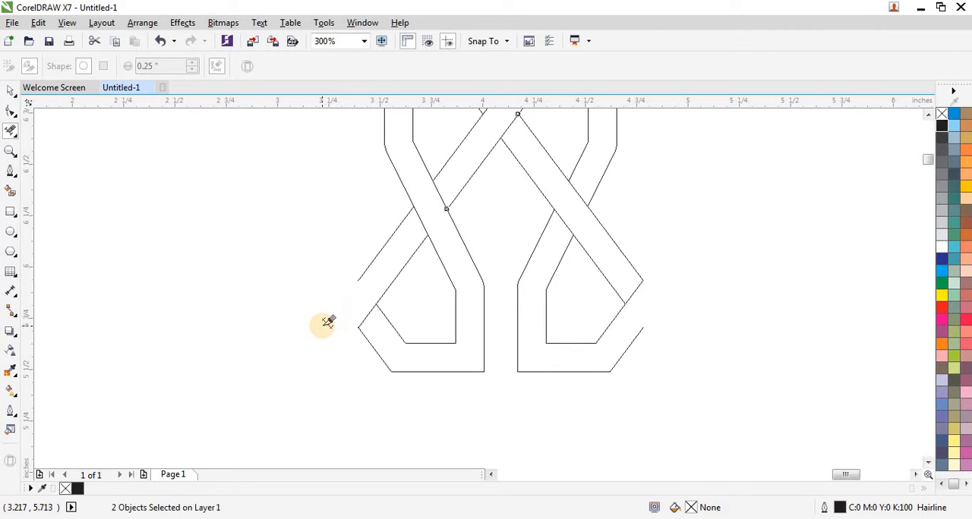
scroll(349, 334, "down", 1)
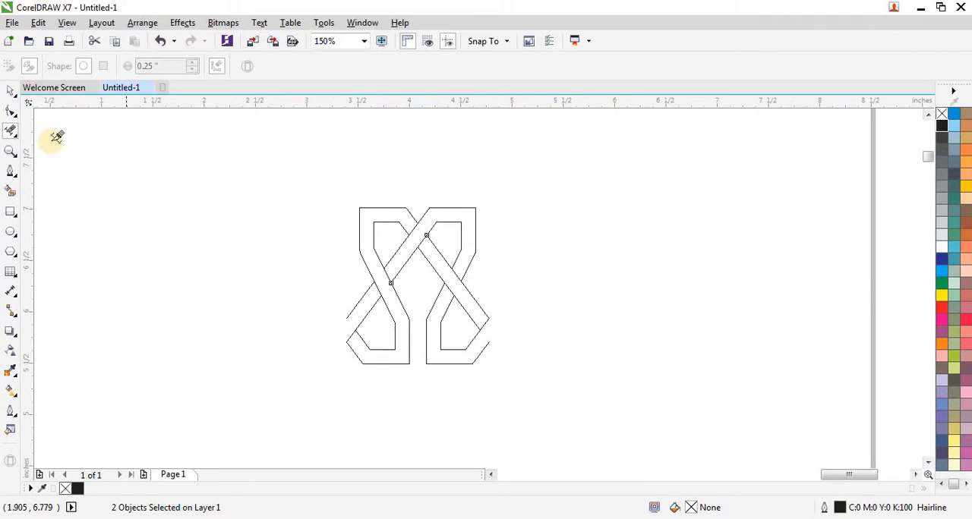
Step: Select both trimmed outlines and make a horizontally mirrored copy adjoining the left side of the motif
left_click(10, 92)
left_click(223, 221)
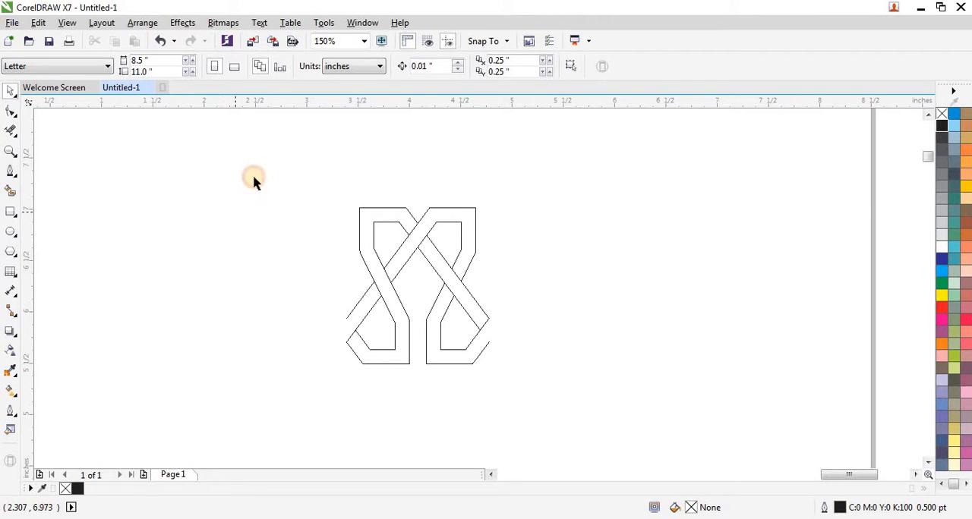
mouse_move(375, 324)
left_mouse_down()
mouse_move(553, 403)
mouse_move(555, 380)
left_mouse_up()
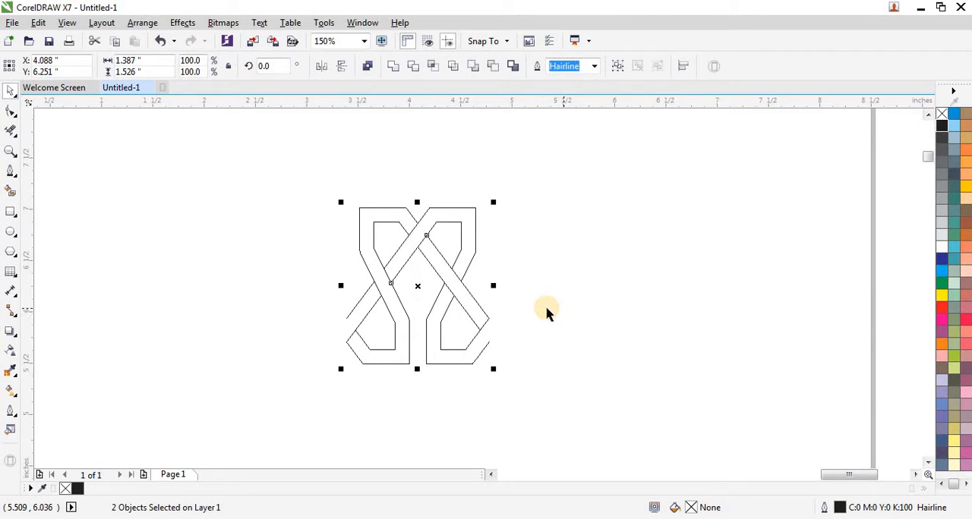
scroll(529, 316, "down", 1)
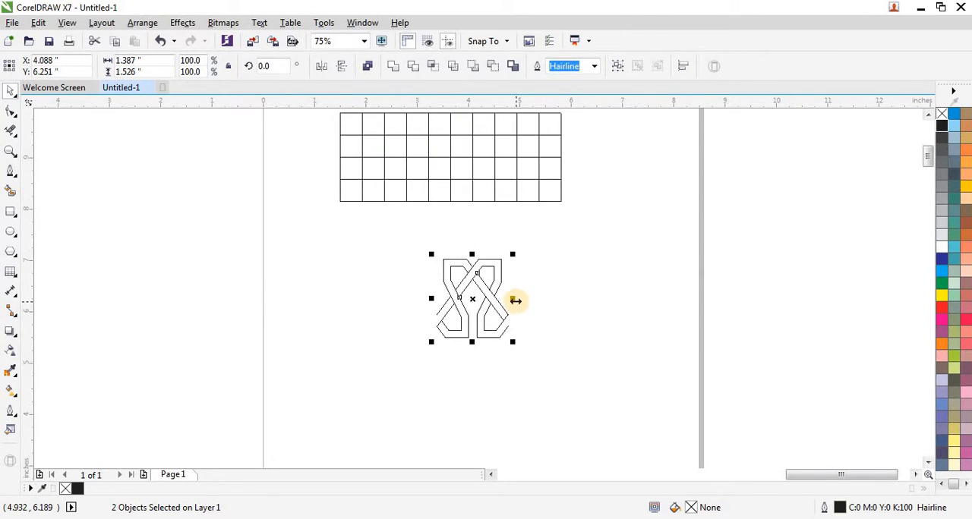
left_click_drag(514, 300, 415, 305)
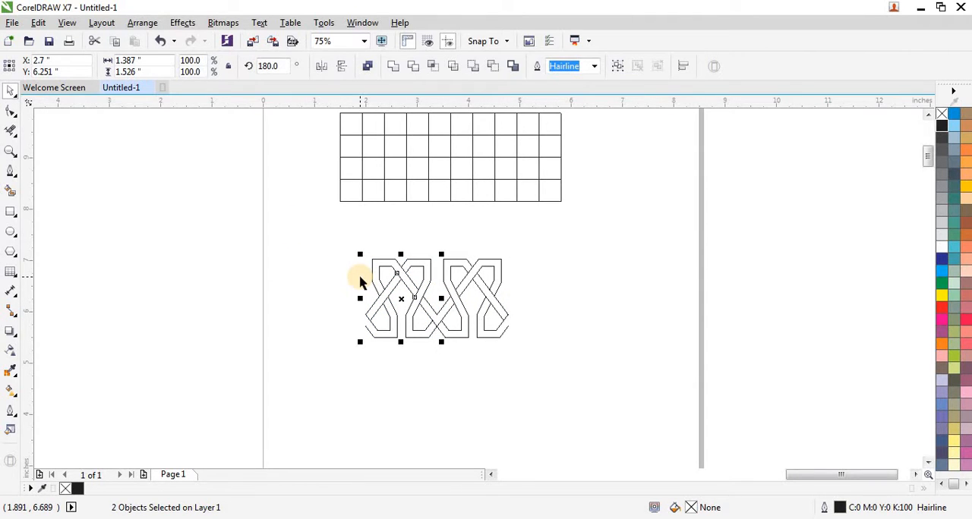
Step: Flip the copied motif horizontally so its over-under weave matches and joins the original
scroll(403, 297, "up", 4)
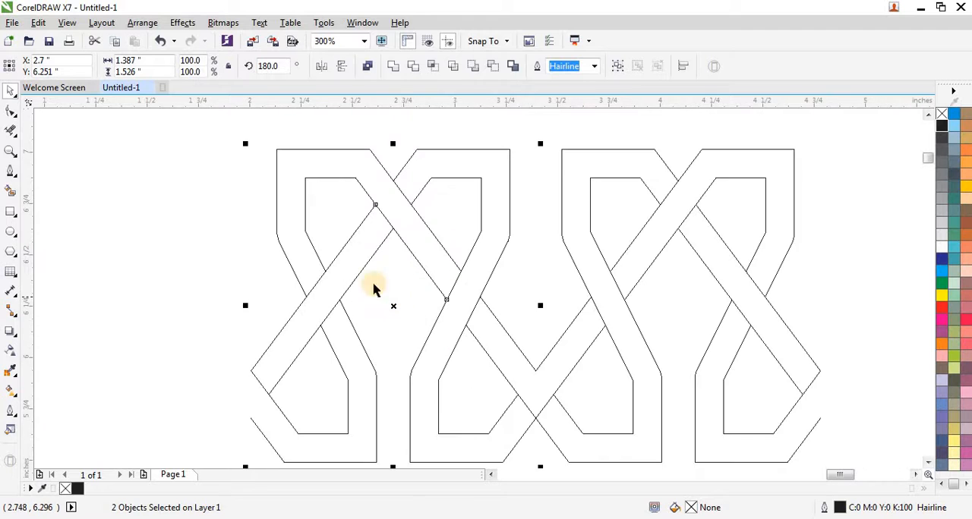
left_click(320, 68)
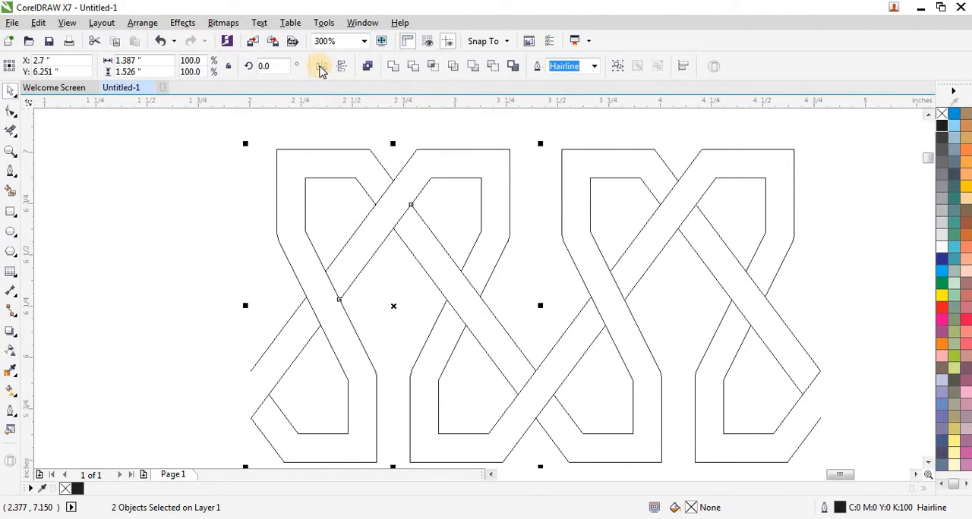
scroll(433, 205, "down", 2)
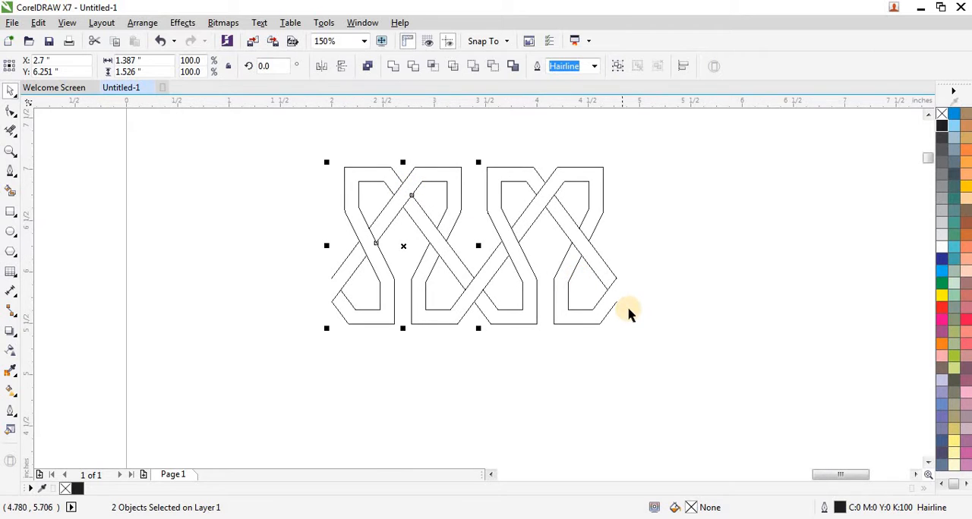
Step: Select both motifs, mirror-copy them against the strip's left end, and flip the copy horizontally so the weave continues
scroll(627, 307, "down", 2)
left_click_drag(445, 334, 448, 334)
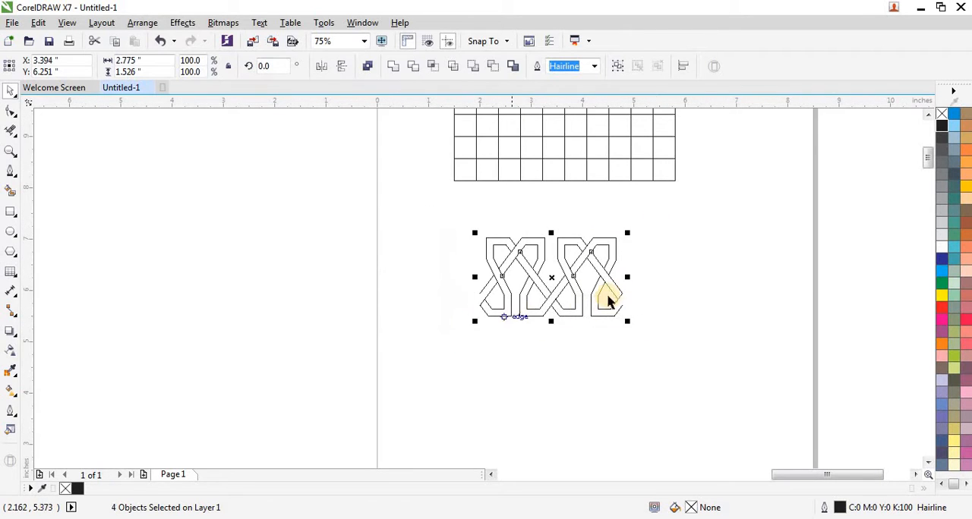
left_click_drag(627, 278, 417, 300)
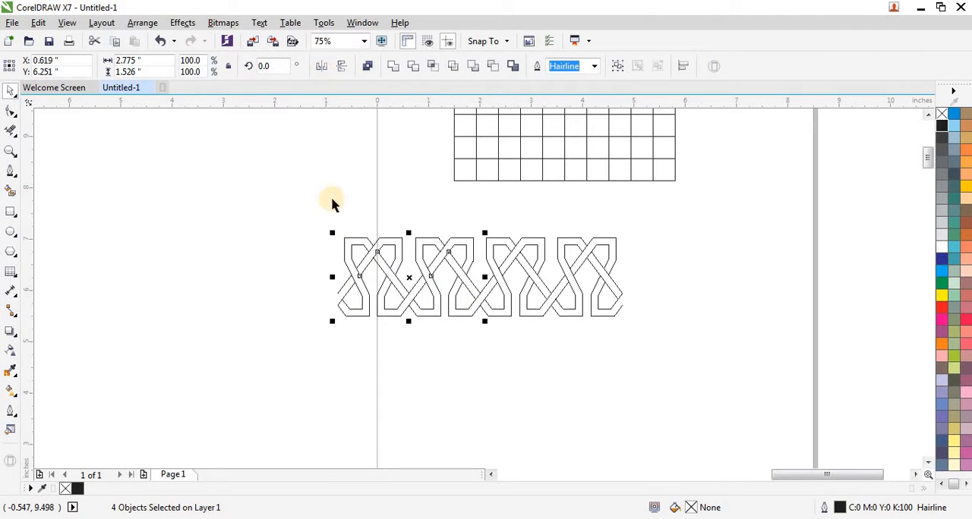
Step: Select the four-motif strip, add a mirrored copy adjoining its left end, and flip that copy horizontally to match the weave
left_click_drag(301, 220, 657, 349)
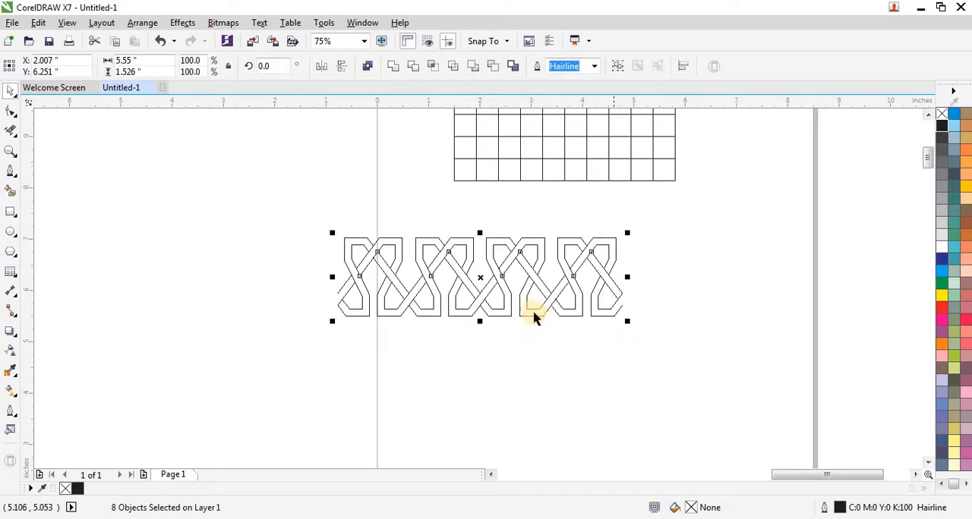
left_click_drag(627, 278, 319, 288)
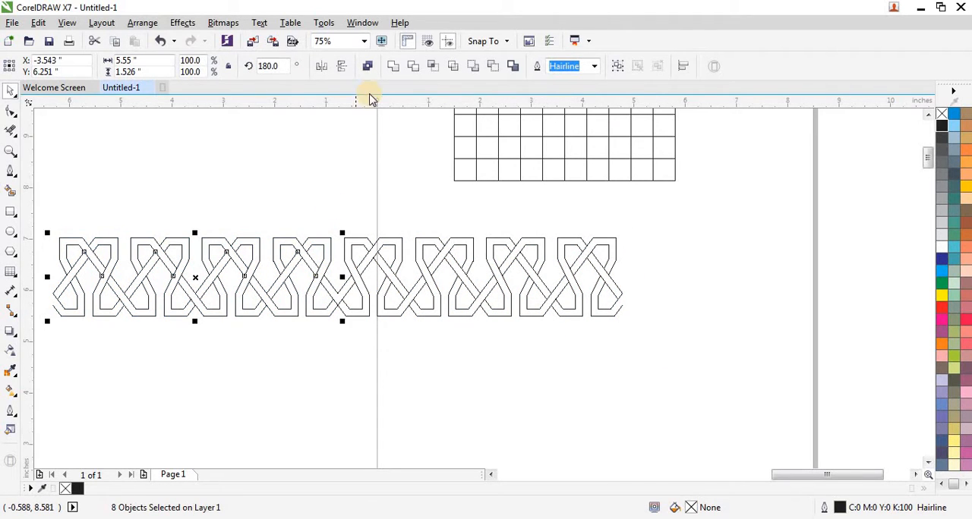
left_click(321, 68)
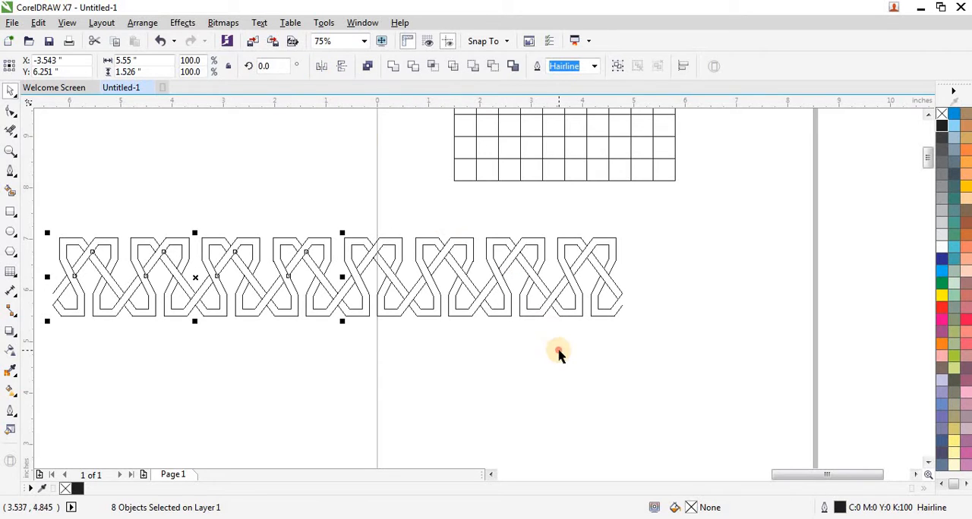
Step: Double the eight-motif strip with a mirrored copy adjoining its left end, and flip that copy horizontally to match the weave
left_click(577, 350)
scroll(590, 351, "down", 2)
left_click_drag(623, 294, 294, 351)
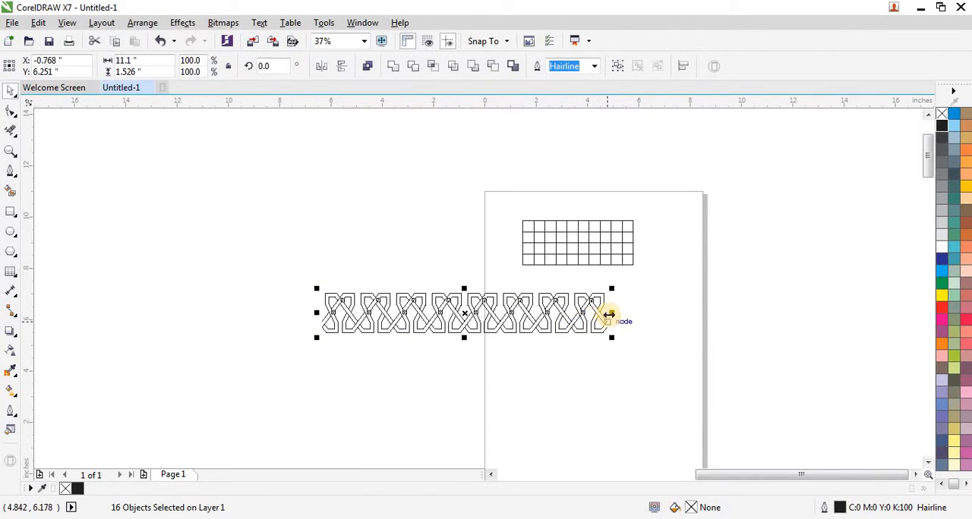
left_click_drag(610, 313, 295, 317)
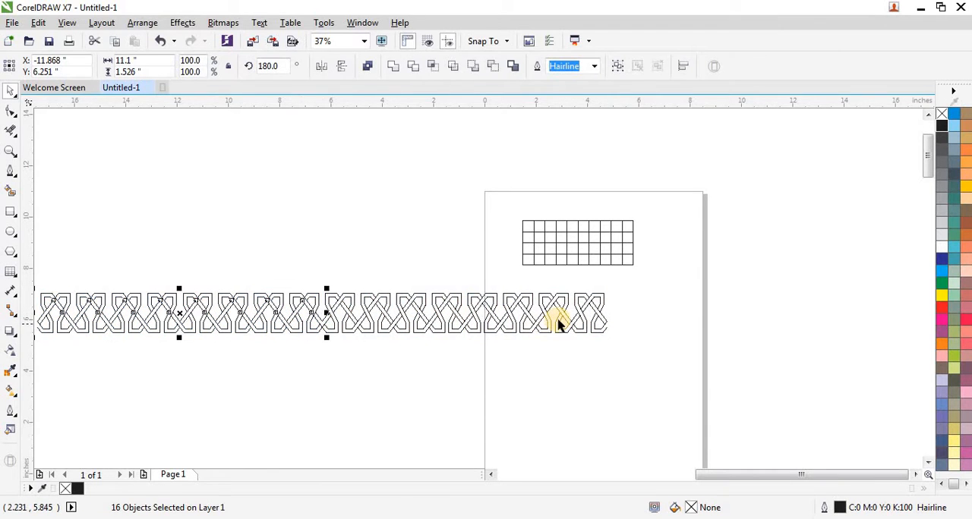
scroll(558, 325, "down", 2)
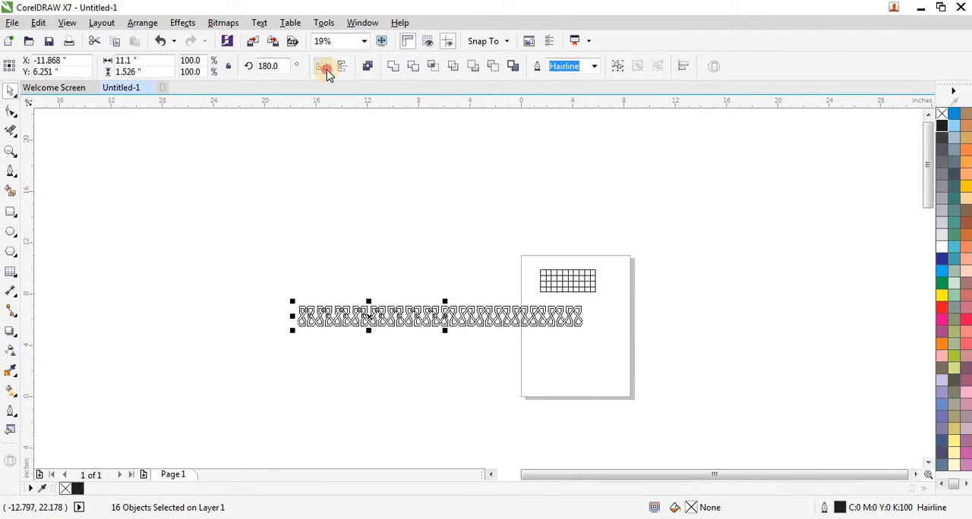
left_click(323, 223)
Step: Select the whole sixteen-motif strip, scale it down proportionally to about 3.92 inches wide, place it just below the grid, and deselect it
left_click_drag(339, 342, 616, 367)
left_click_drag(292, 300, 567, 301)
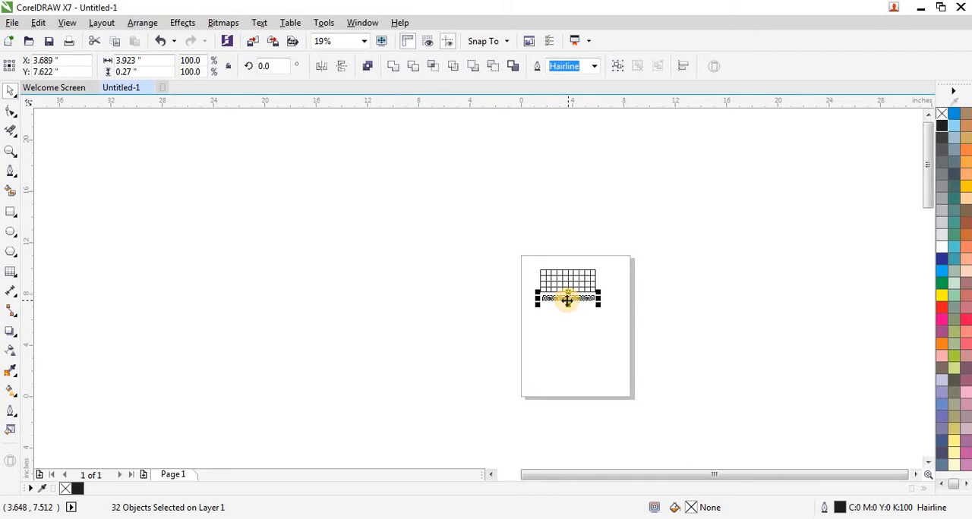
key("shift+F2")
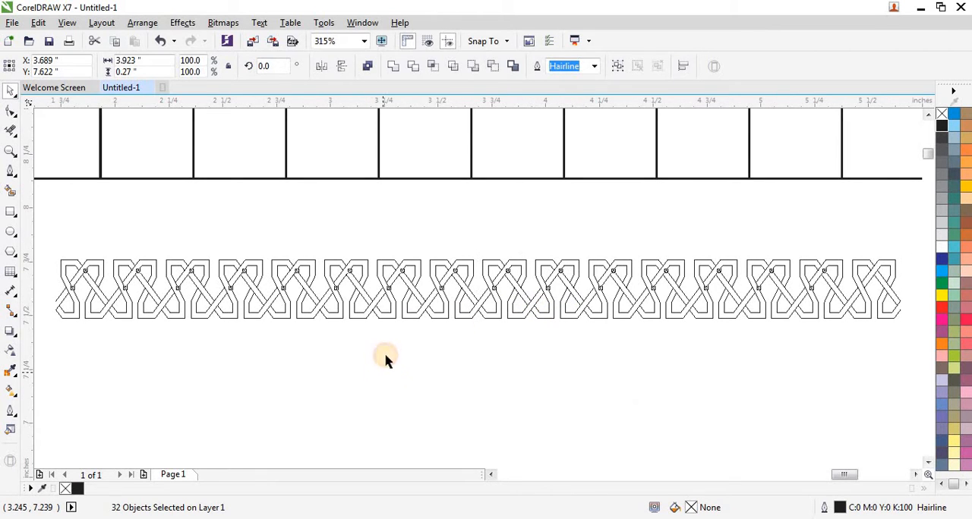
left_click(382, 358)
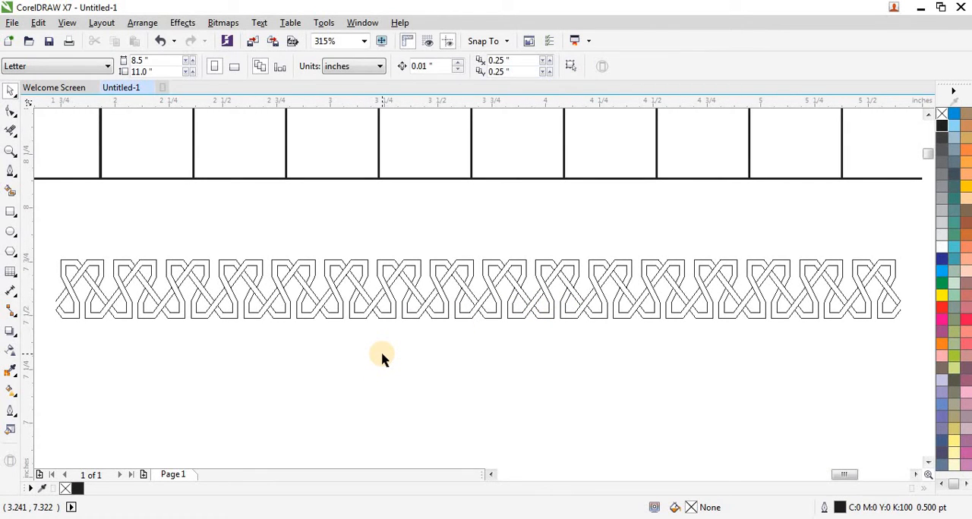